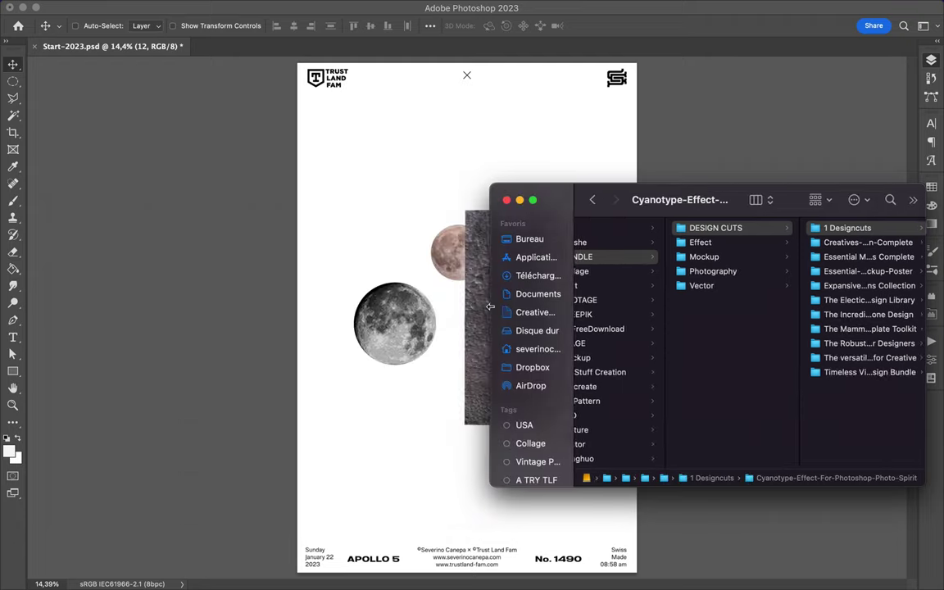
Browse the Designers Vintage Treasure Chest folders, from the chest-district62 textures to the eclectic-anthology fruit and flower PNG images
left_click(715, 285)
key("Right")
key("Down")
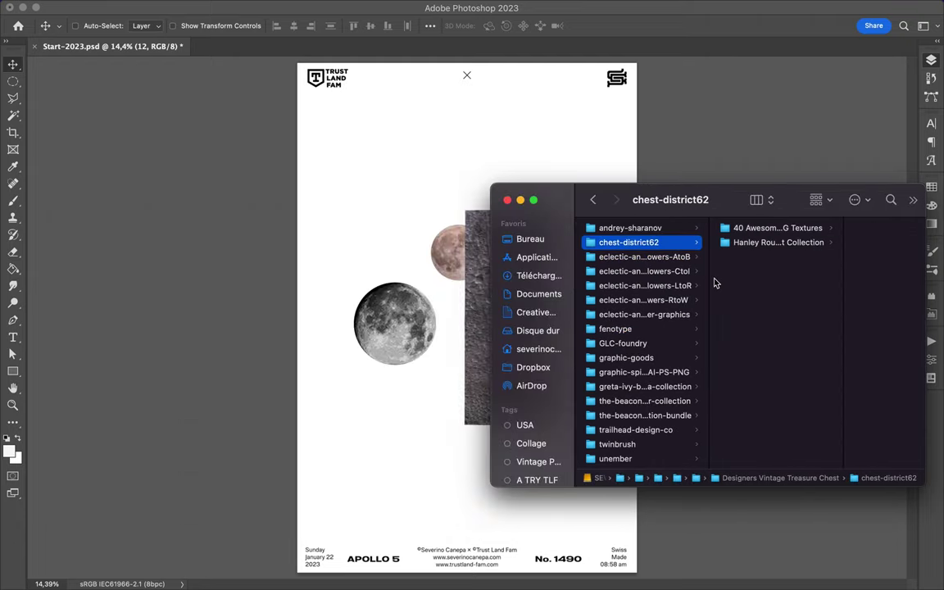
key("Right")
key("Right")
key("Left")
key("Down")
key("Right")
key("Left")
key("Left")
key("Down")
key("Down")
key("Right")
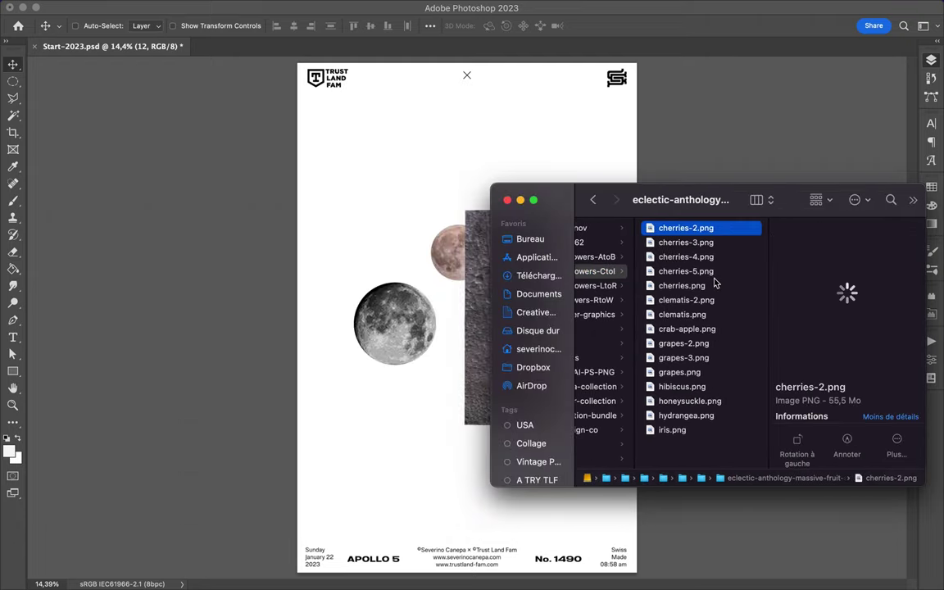
Leave the cherries images and go back up to the list of DESIGN CUTS bundles
left_click_drag(686, 228, 492, 226)
key("Down")
key("Left")
key("Left")
key("Left")
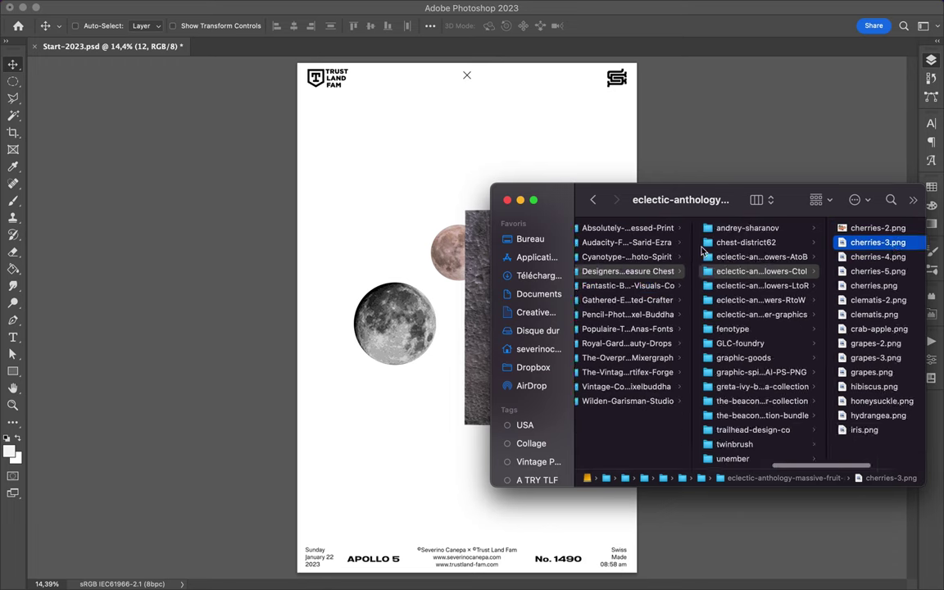
key("Down")
scroll(705, 305, "left", 3)
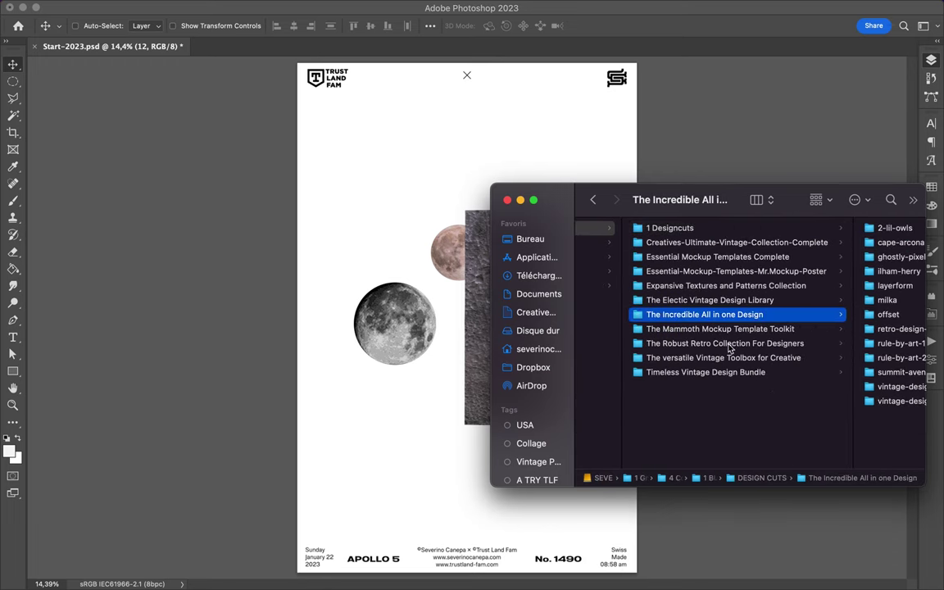
Open the Timeless Vintage Design Bundle folder and look inside the Fantastic Flourishes Collection Two folder
left_click(730, 348)
key("Down")
key("Down")
key("Right")
key("Right")
key("Down")
key("Down")
key("Right")
key("Left")
key("Left")
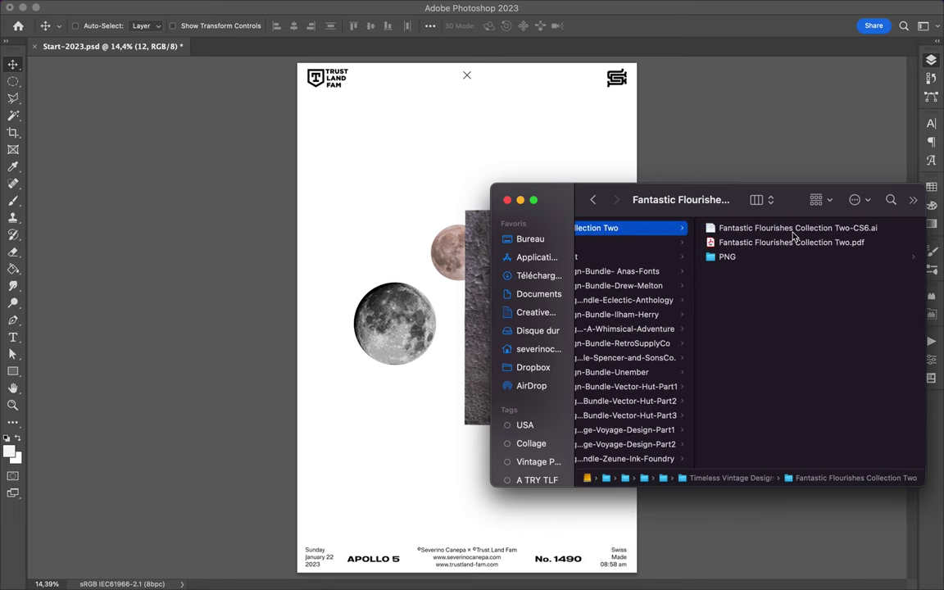
Widen the file browser window and look through the Timeless Vintage Design Bundle's designer subfolders
left_click_drag(455, 282, 424, 283)
key("Down")
key("Down")
key("Left")
key("Right")
key("Down")
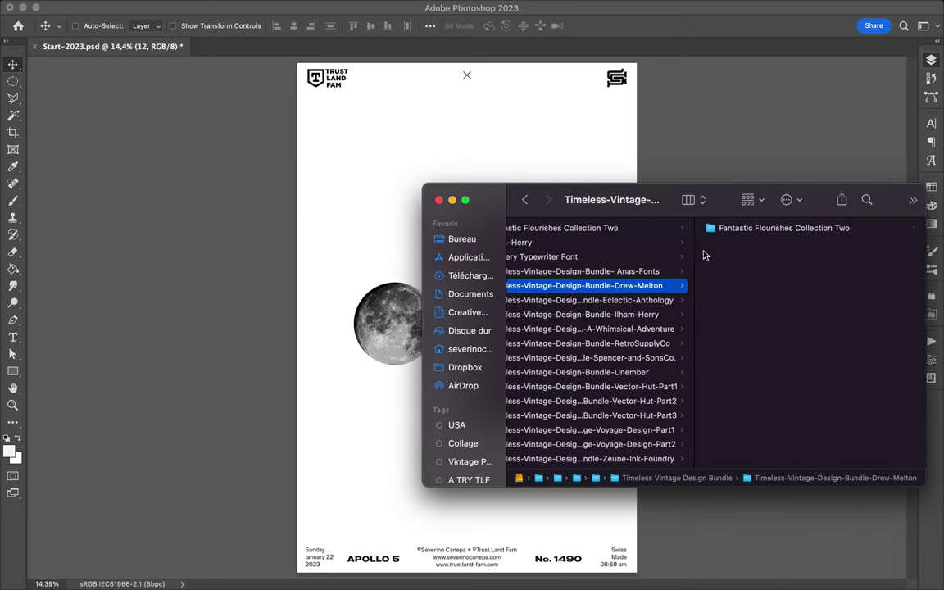
Open the Backgrounds folder of the Eclectic-Anthology subfolder and preview its first background images
key("Right")
key("Right")
key("Right")
key("space")
key("space")
key("Down")
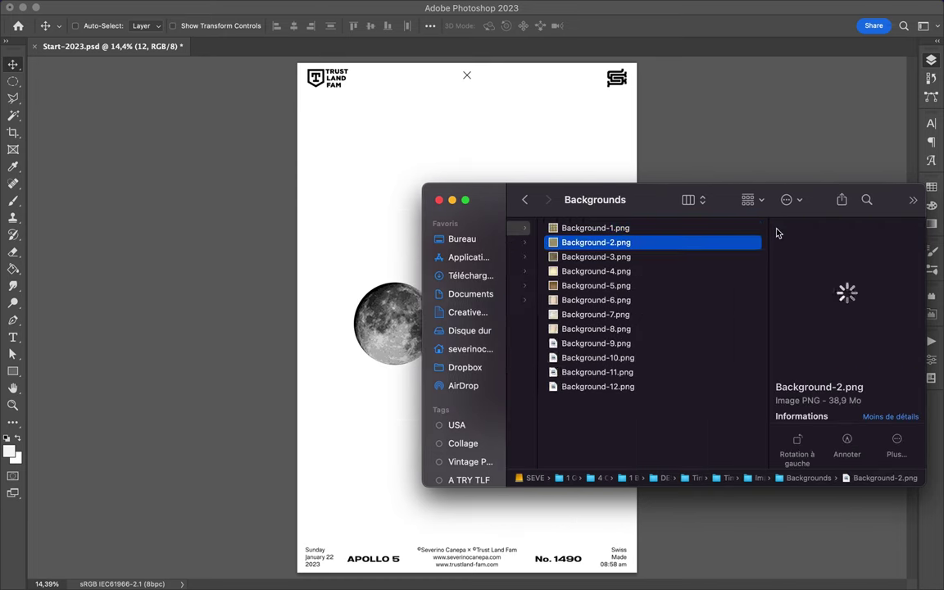
Check the folders next to Backgrounds and open the Fabric-and-Textile-Textures folder
key("Left")
key("Down")
key("Right")
key("Left")
key("Down")
key("Down")
key("Right")
key("Left")
key("Up")
key("Right")
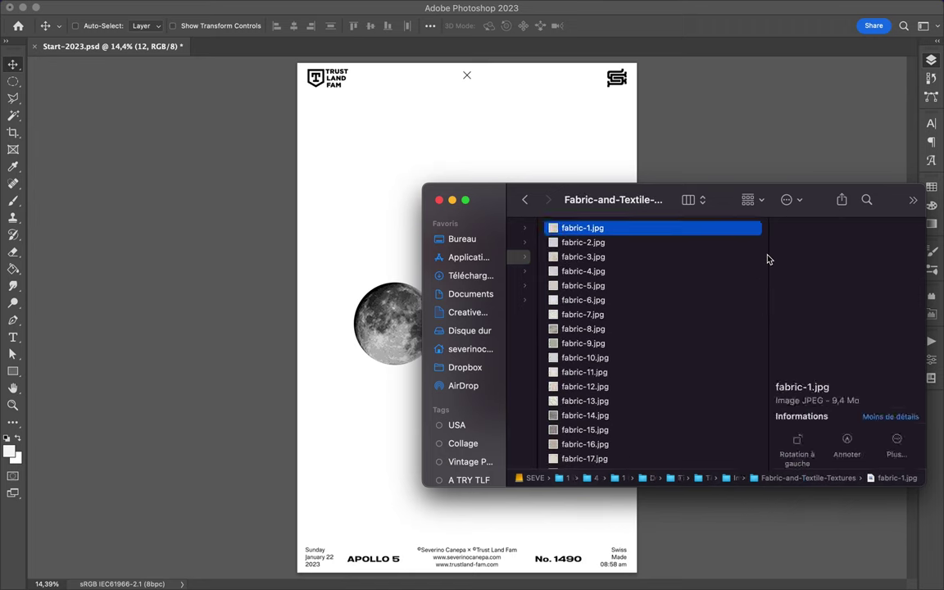
Look through the fabric texture images in the Fabric-and-Textile-Textures folder
key("Down")
key("Down")
key("Down")
key("Down")
key("Down")
key("Down")
key("Down")
key("Down")
key("Down")
key("Down")
key("Down")
key("Down")
key("Down")
key("Down")
key("Down")
key("Left")
Find 1-Star.jpg in the Letters and Numbers folder and place it on the poster as a new layer
key("Down")
key("Down")
key("Right")
key("Down")
key("Down")
key("Down")
key("Down")
key("Down")
key("Down")
key("Down")
key("Down")
key("Down")
key("Down")
key("Down")
key("Down")
key("Down")
key("Down")
key("Down")
key("Down")
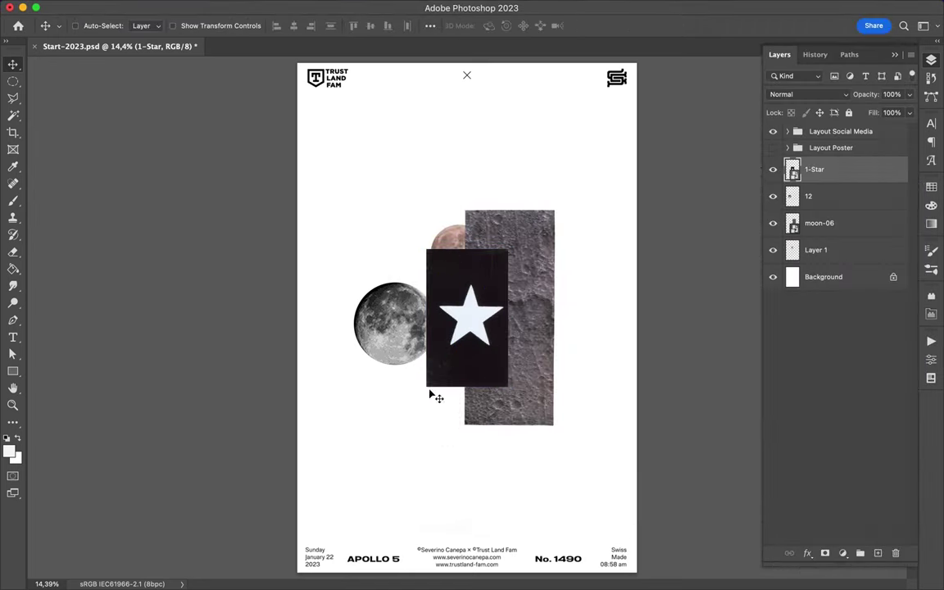
Return to the file browser and look through the Letters and Numbers images down to 4-1.jpg
mouse_move(387, 578)
left_click(351, 566)
key("Down")
key("Down")
key("Down")
key("Down")
key("Down")
key("Down")
key("Down")
key("Down")
key("Down")
key("Down")
key("Down")
key("Down")
key("Down")
key("Down")
key("Down")
key("Down")
key("Down")
key("Down")
key("Down")
key("Down")
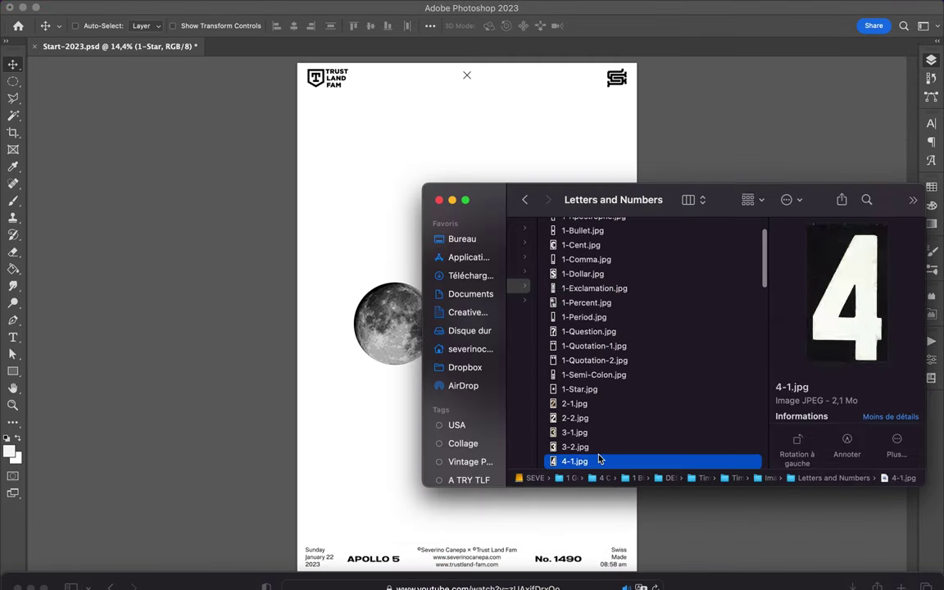
Check the Paper Ephemera folder and go back to the Timeless Vintage Design Bundle's subfolders
key("Left")
key("Down")
key("Right")
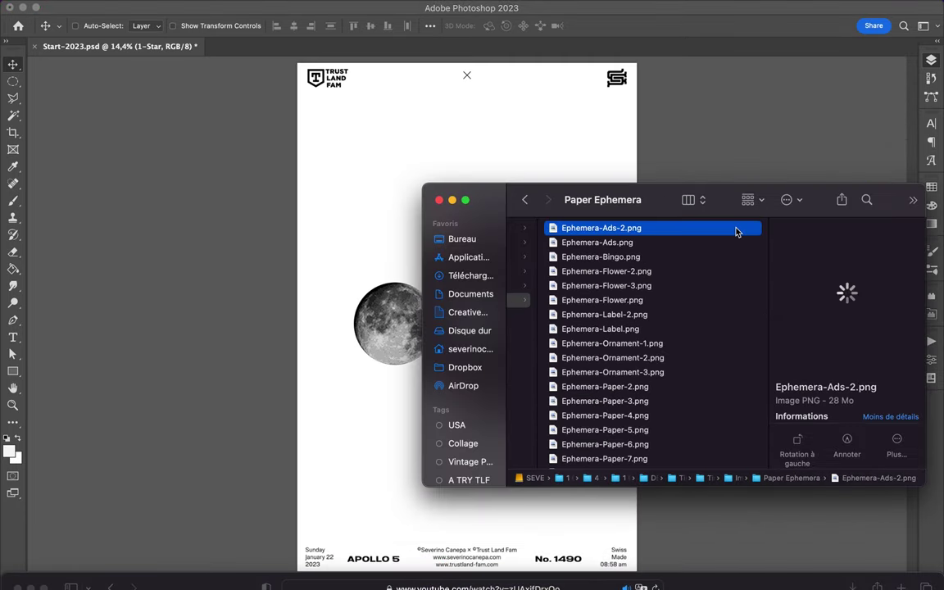
key("Left")
key("Left")
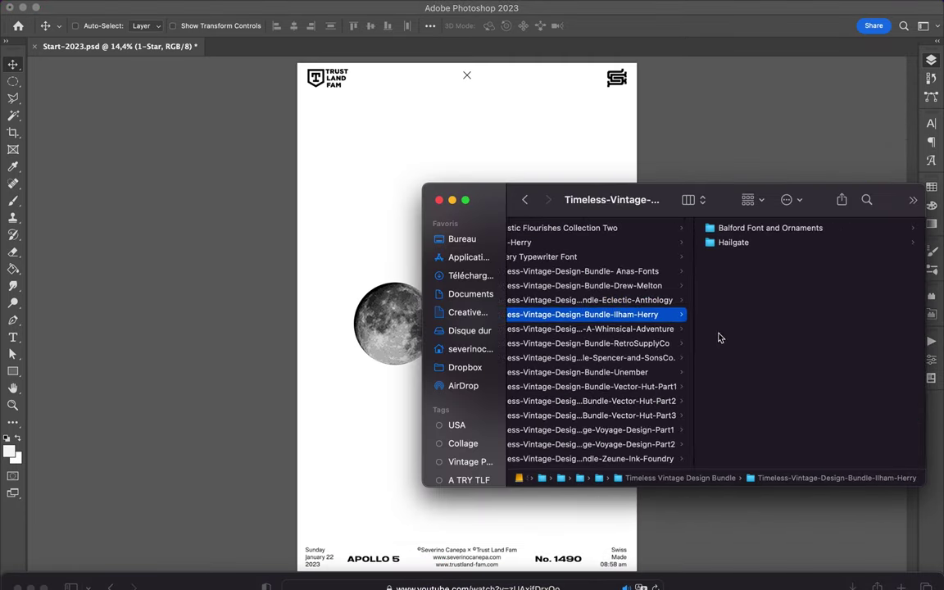
Preview a texture image from the Vintage Newspaper Textures folder in the On-A-Whimsical-Adventure subfolder
key("Down")
key("Right")
key("Right")
key("Right")
key("Down")
key("Down")
key("Down")
key("Down")
key("space")
key("space")
key("Left")
key("Left")
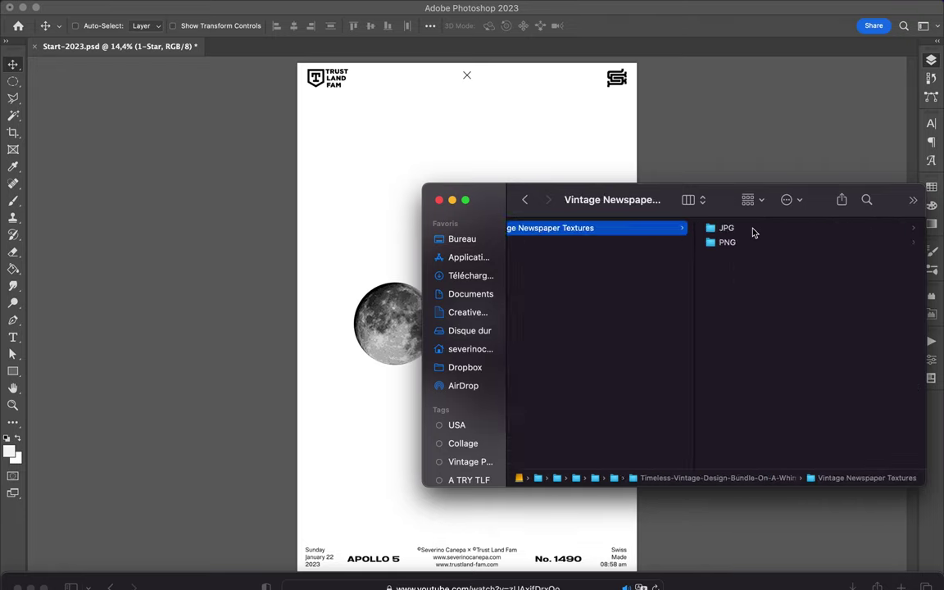
Preview the Fatboy-Distressed.otf font in the WTR Fatboy folder
key("Down")
key("Right")
key("Right")
key("Down")
key("Right")
key("space")
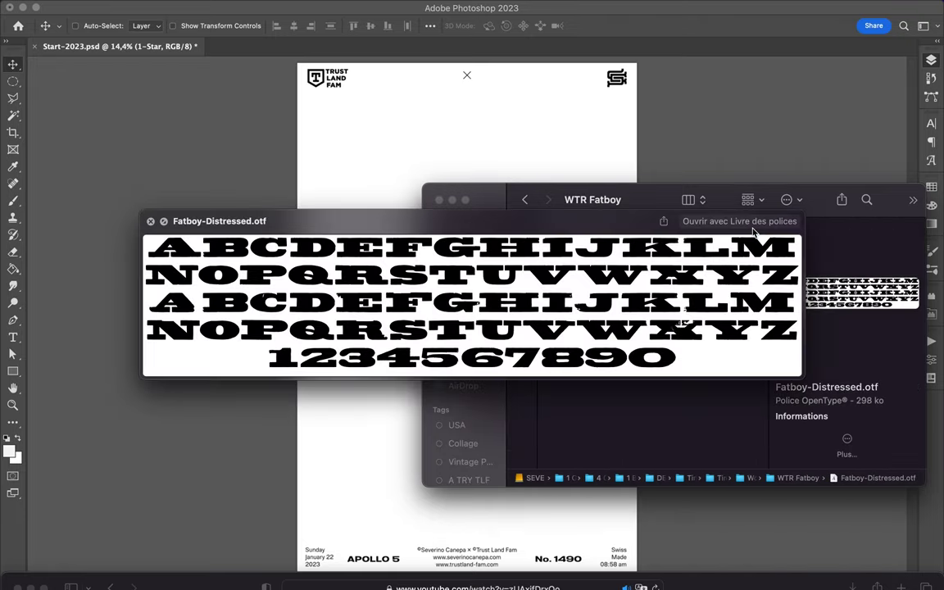
key("space")
Check the folders below WTR Fatboy and go back to the Spencer-and-SonsCo subfolder of the Timeless bundle
key("Left")
key("Down")
key("Down")
key("Down")
key("Right")
key("Left")
key("Left")
key("Left")
key("Up")
key("Up")
key("Up")
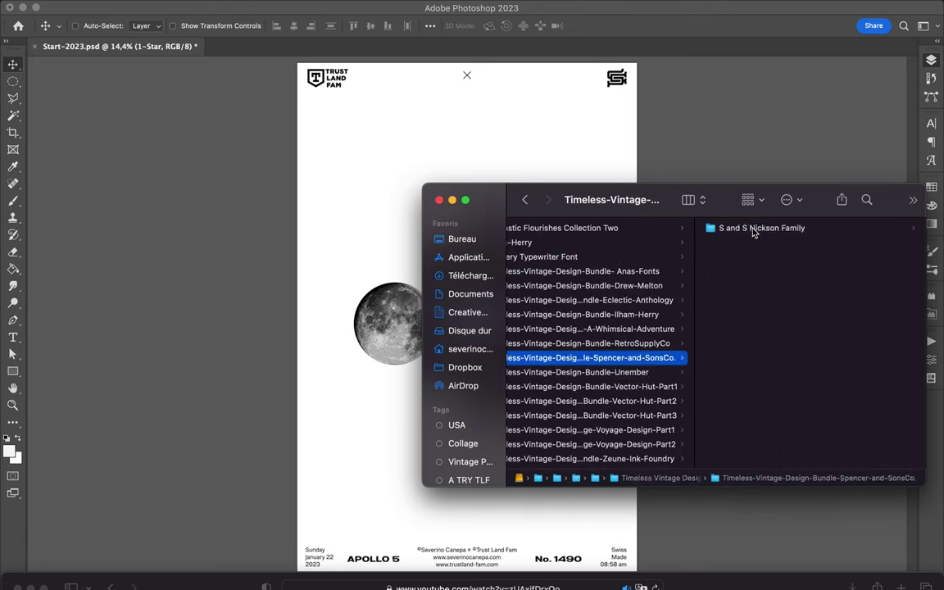
Preview the PNG illustrations up to 12.png in the Unember subfolder of the Timeless Vintage Design Bundle
key("Down")
key("Right")
key("space")
key("Down")
key("Down")
key("Down")
key("Down")
key("Down")
key("Down")
key("Down")
key("Down")
key("Down")
key("Down")
key("Down")
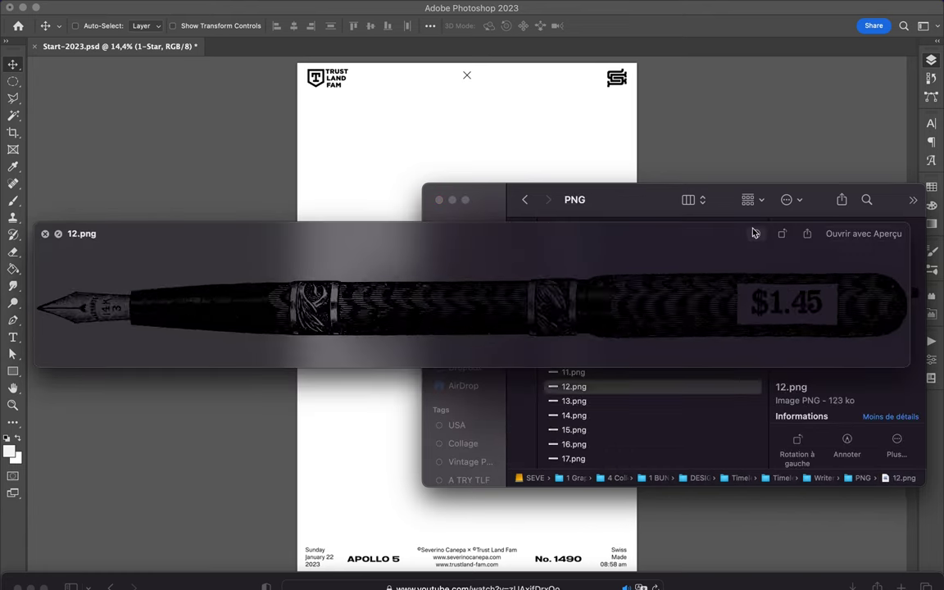
Close the pen illustration preview and look into the 76 Vintage Anatomy Illustrations folder of Vector-Hut-Part1
key("space")
key("Left")
key("Left")
key("Right")
key("Right")
key("space")
key("space")
key("Left")
key("Left")
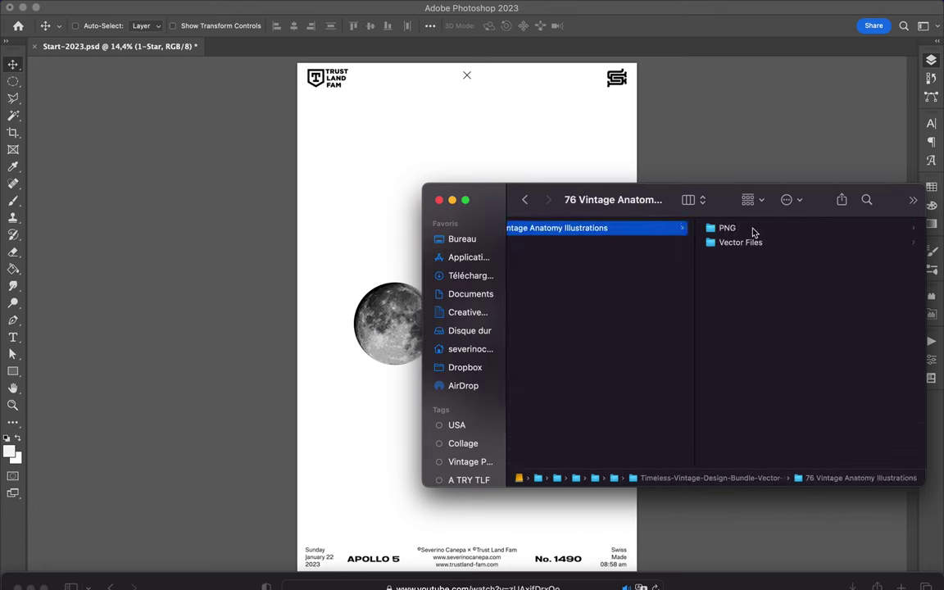
Check the subfolders of 76 Vintage Anatomy Illustrations and move on to the Vector-Hut-Part2 folder
key("Down")
key("Right")
key("Down")
key("Right")
key("Left")
key("Left")
key("Left")
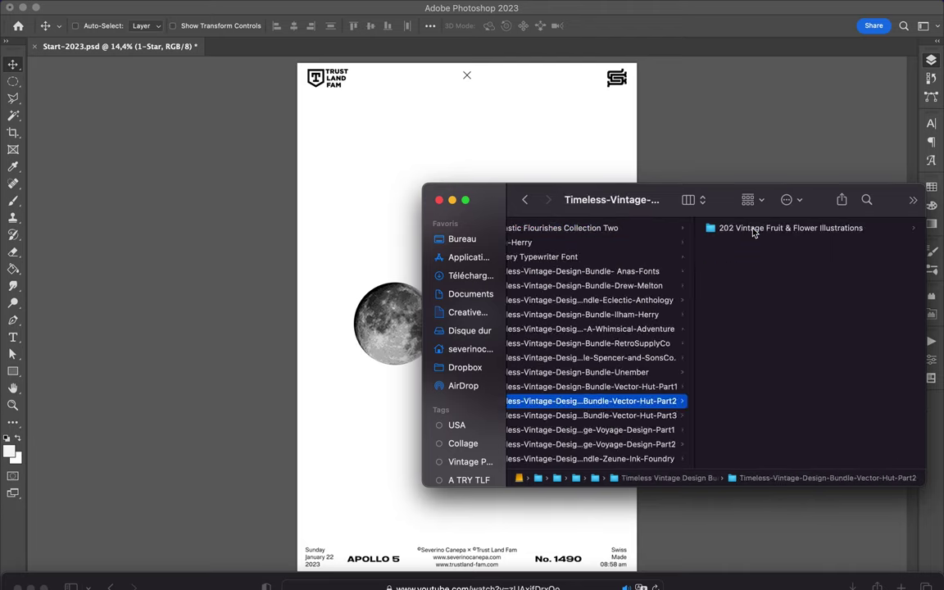
Check the Birds illustrations in the Vector-Hut-Part3 folder and preview their PNG folder
key("Down")
key("Right")
key("Right")
key("Right")
key("Down")
key("Down")
key("Right")
key("Down")
key("space")
key("Left")
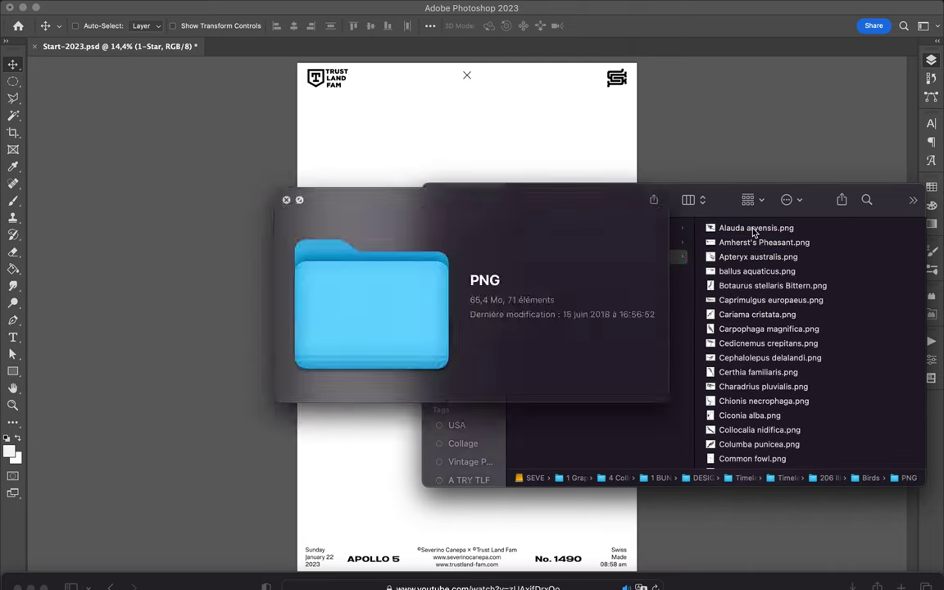
key("space")
Preview the sea animal PNG illustrations from Acipenser Ruthenus to Common Flounder
key("Left")
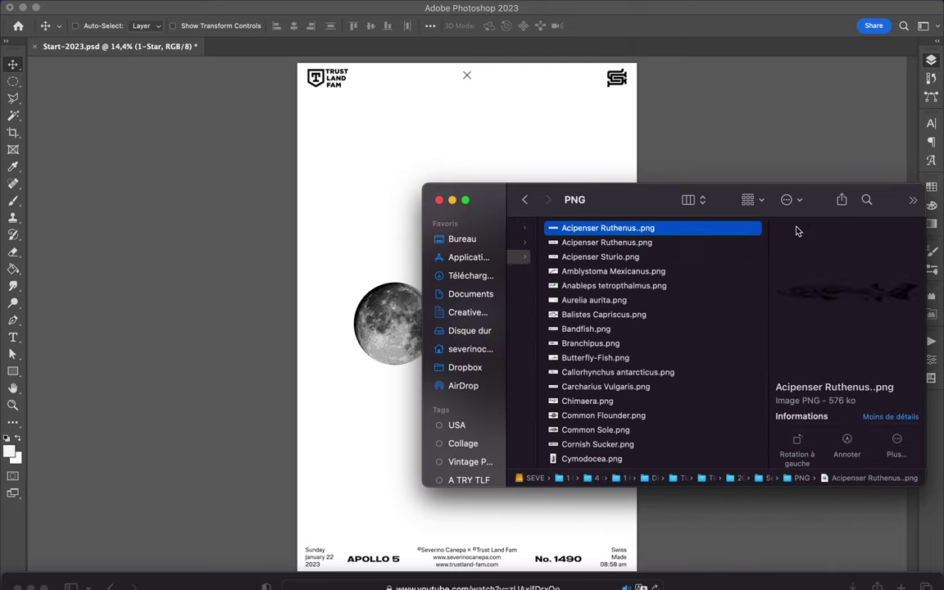
key("space")
key("Down")
key("Down")
key("Down")
key("Down")
key("Down")
key("Down")
key("Down")
key("Down")
key("Down")
key("Down")
key("Down")
key("Down")
key("Down")
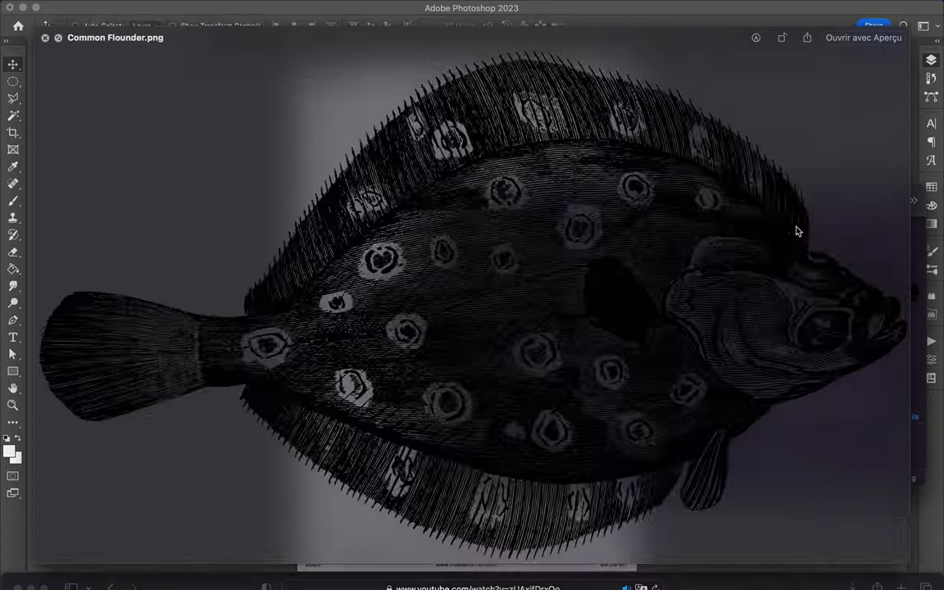
Continue previewing the fish illustrations as far as Polypterus Bichir.png
key("space")
key("Down")
key("Down")
key("Down")
key("Down")
key("Down")
key("Down")
key("Down")
key("Down")
key("Down")
key("Down")
key("Down")
key("space")
key("Down")
key("Down")
key("Down")
key("Down")
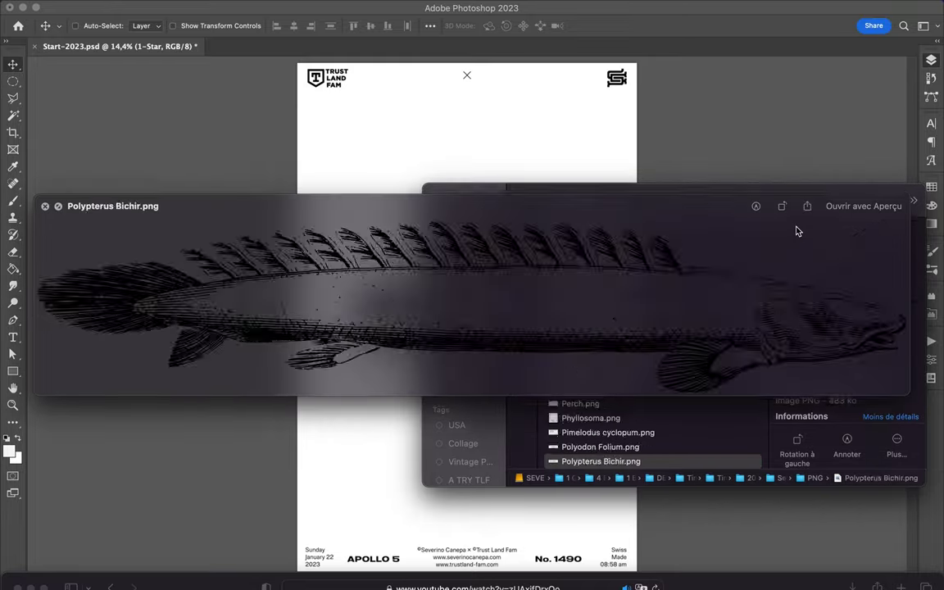
Preview the remaining fish illustrations through Wolf-Fish.png
key("Down")
key("Down")
key("Down")
key("Down")
key("Down")
key("Down")
key("Down")
key("Down")
key("Down")
key("Down")
key("Down")
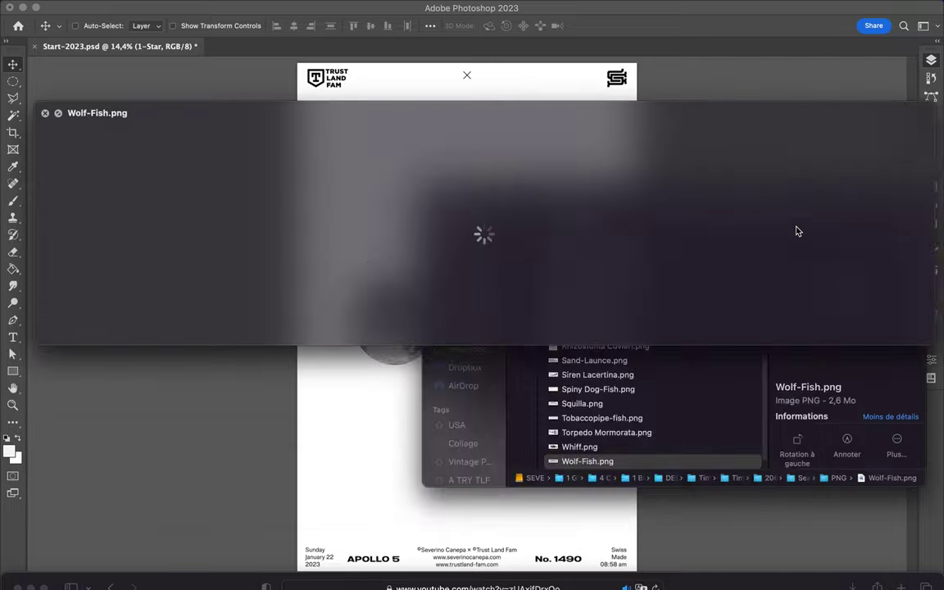
key("Down")
Close the fish preview and look into the Actions folder of the Engraving and Halftone Creator
key("space")
key("Left")
key("Left")
key("Left")
key("Left")
key("Left")
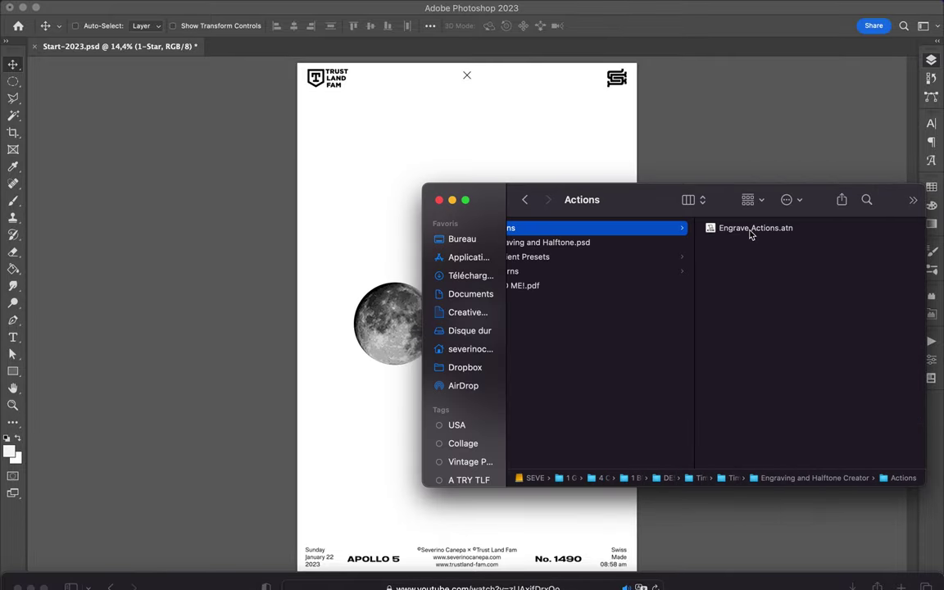
Check the other Engraving and Halftone Creator items and browse to Divided PSD files in the Vintage Artist Collection
key("Down")
key("Down")
key("Right")
key("Left")
key("Left")
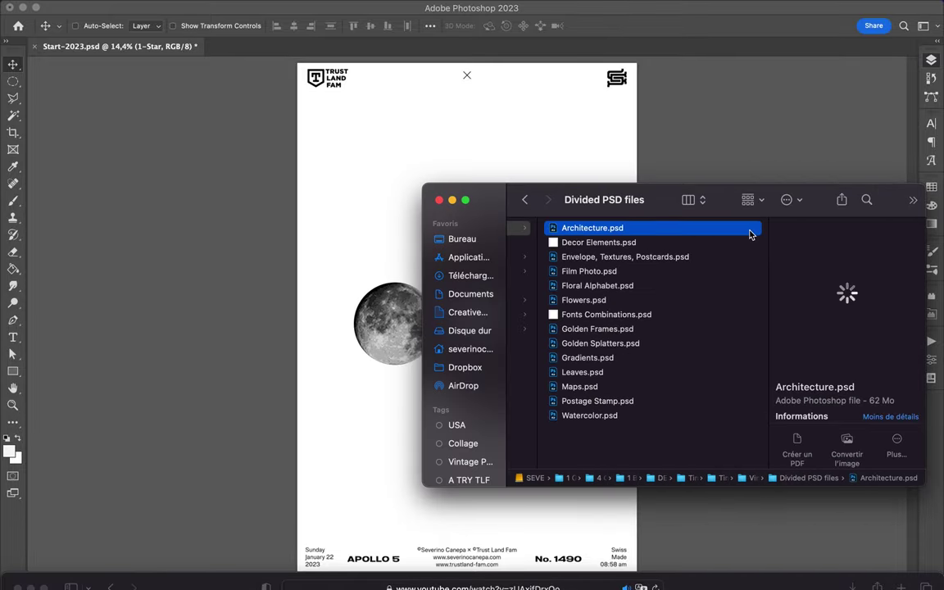
Open Architecture.psd, show its USA, London and Rome layers to view the artwork, and close the document
double_click(751, 235)
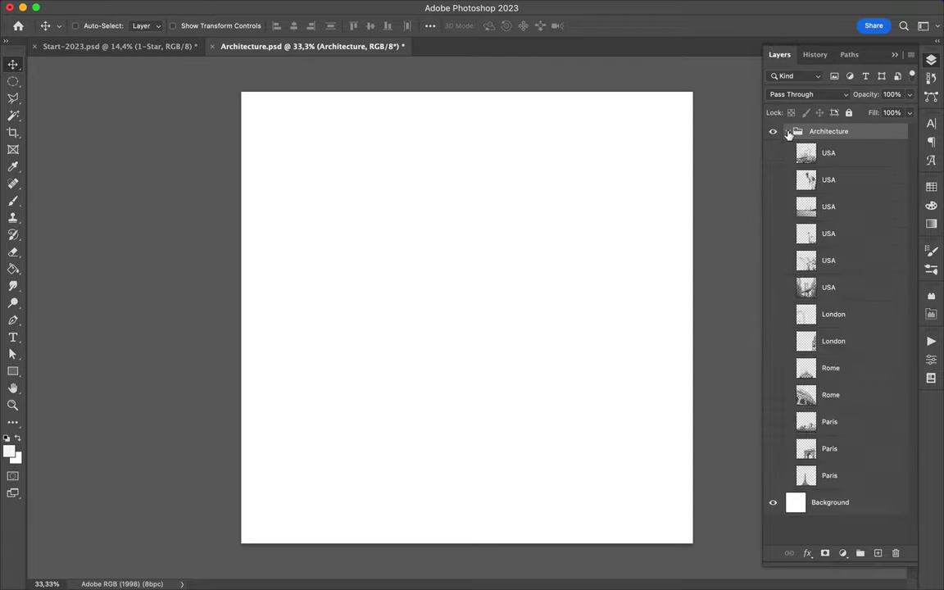
left_click_drag(773, 153, 777, 271)
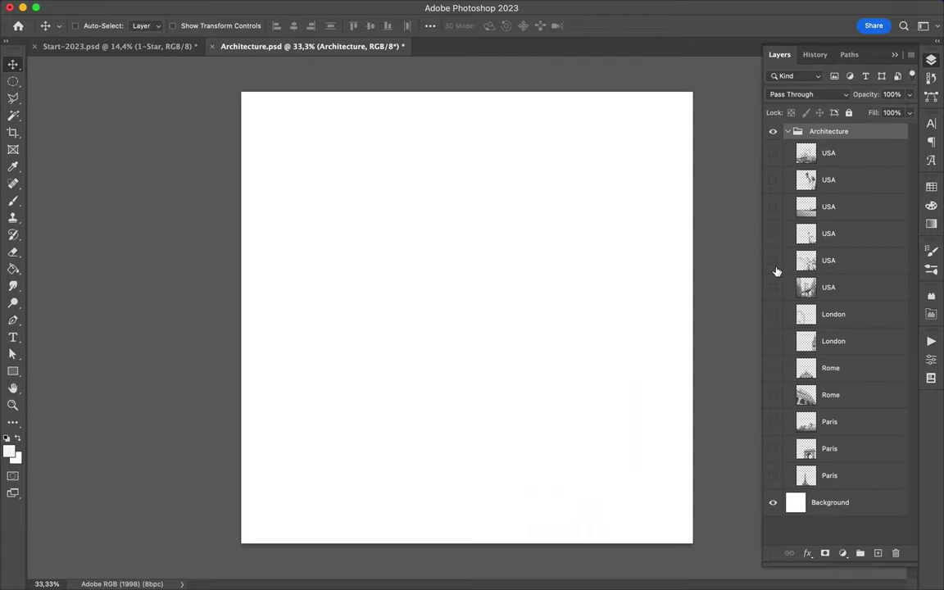
left_click(773, 314)
left_click(773, 368)
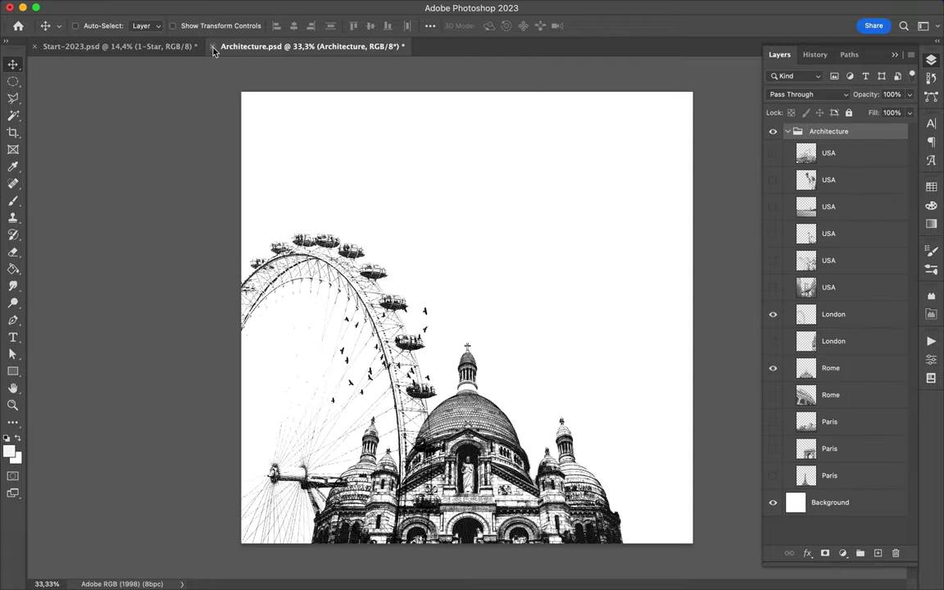
left_click(212, 47)
Open Film Photo.psd to view its layers, close it and return to the Divided PSD files folder
double_click(590, 169)
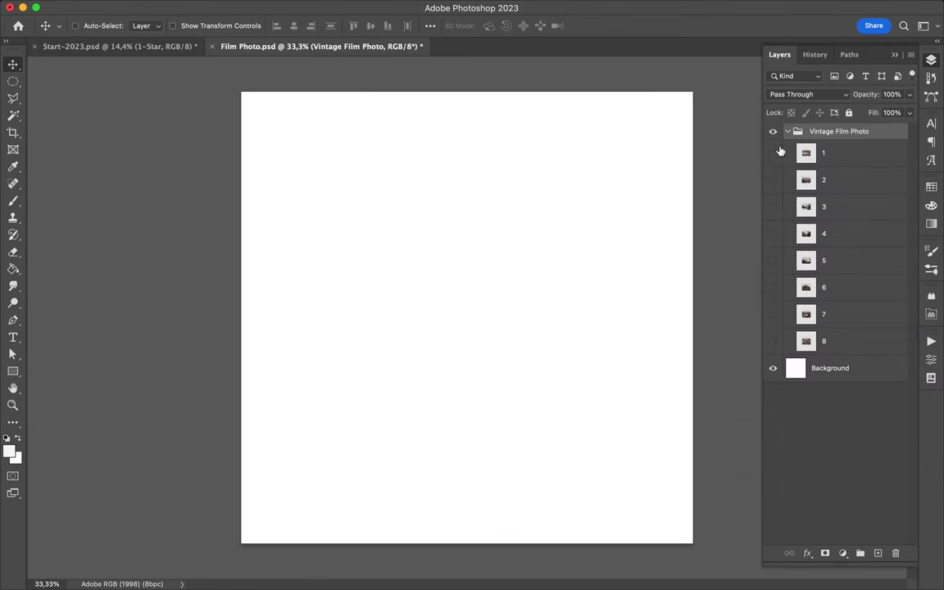
key("super+w")
left_click(449, 243)
left_click(551, 286)
key("Down")
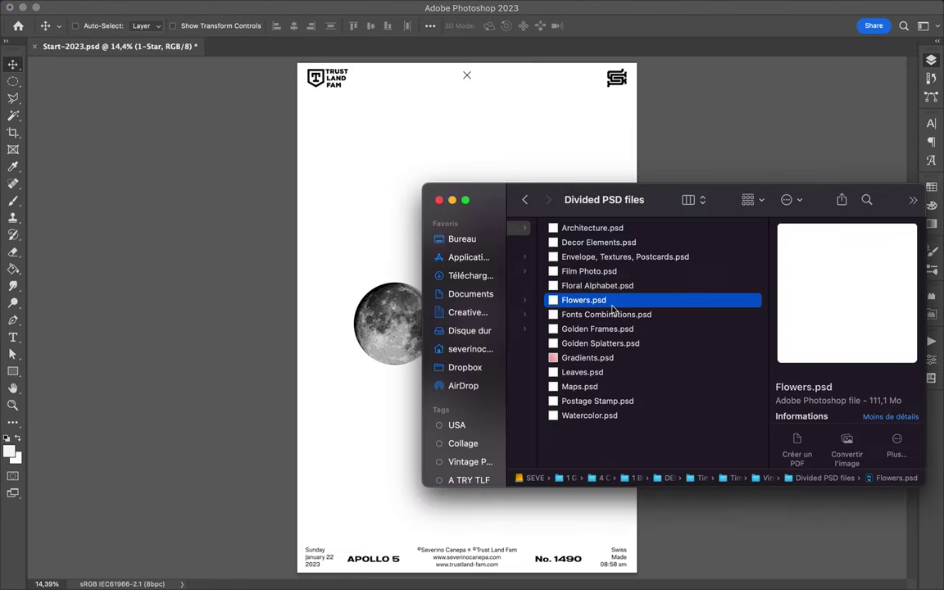
Open Maps.psd from the Divided PSD files folder
key("Down")
key("Down")
key("Down")
key("Down")
key("Down")
key("Down")
key("super+o")
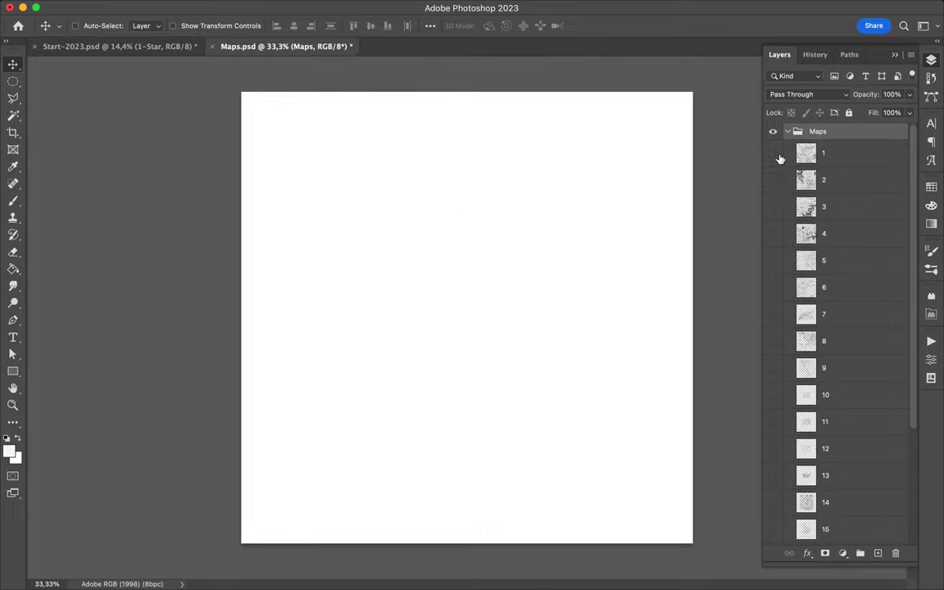
Show and hide the layers in the Maps group one after another, including layer 20, to view the maps
left_click(774, 181)
left_click(774, 181)
left_click(774, 208)
left_click(774, 208)
left_click(774, 235)
left_click(774, 235)
left_click(774, 263)
left_click(774, 262)
left_click(774, 289)
left_click(774, 315)
scroll(836, 328, "down", 5)
left_click(774, 504)
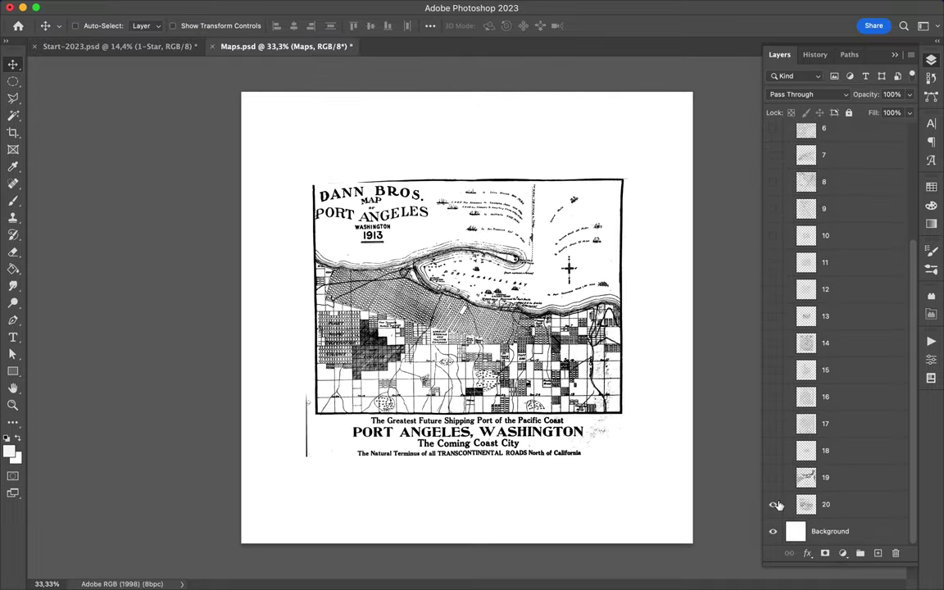
left_click(774, 504)
Compare the maps on layers 16 and 14 and move the round map of layer 14 into the Start-2023.psd poster above the moon
left_click(776, 435)
left_click(776, 388)
left_click(774, 342)
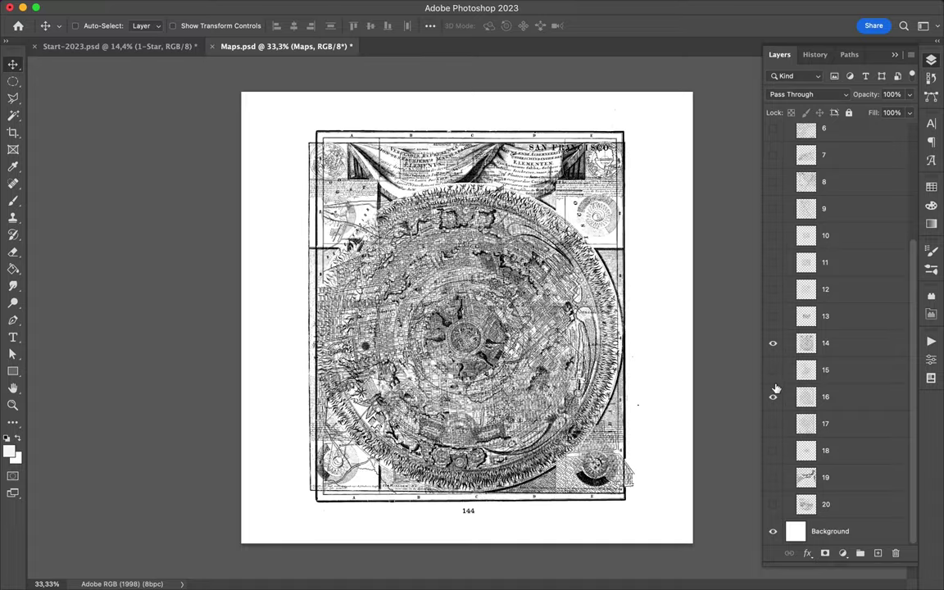
left_click_drag(522, 313, 451, 264)
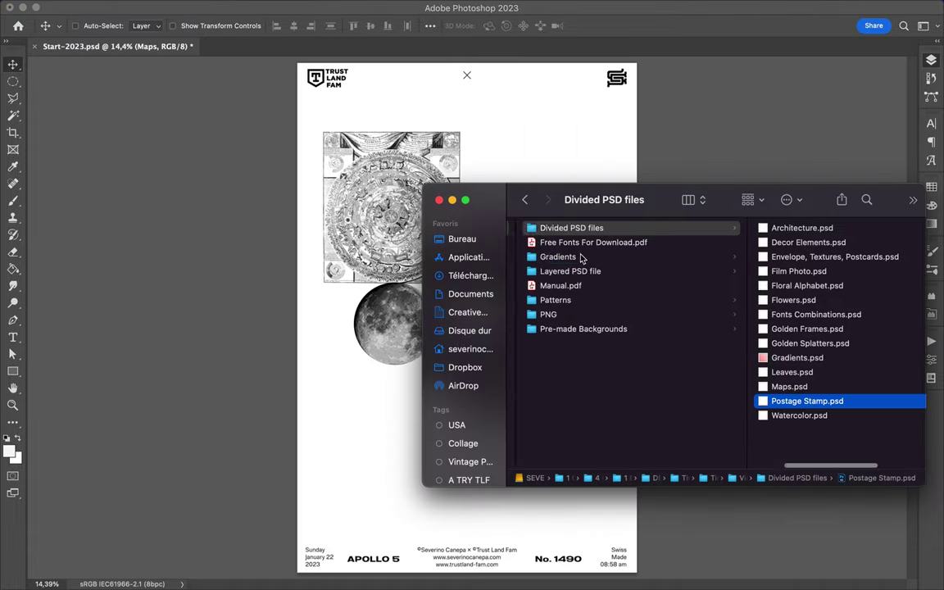
Check the Gradients and Patterns folders and preview Decor-Elements_0000s_0000_1.png in the PNG folder's Decor Elements
left_click(579, 259)
left_click(585, 301)
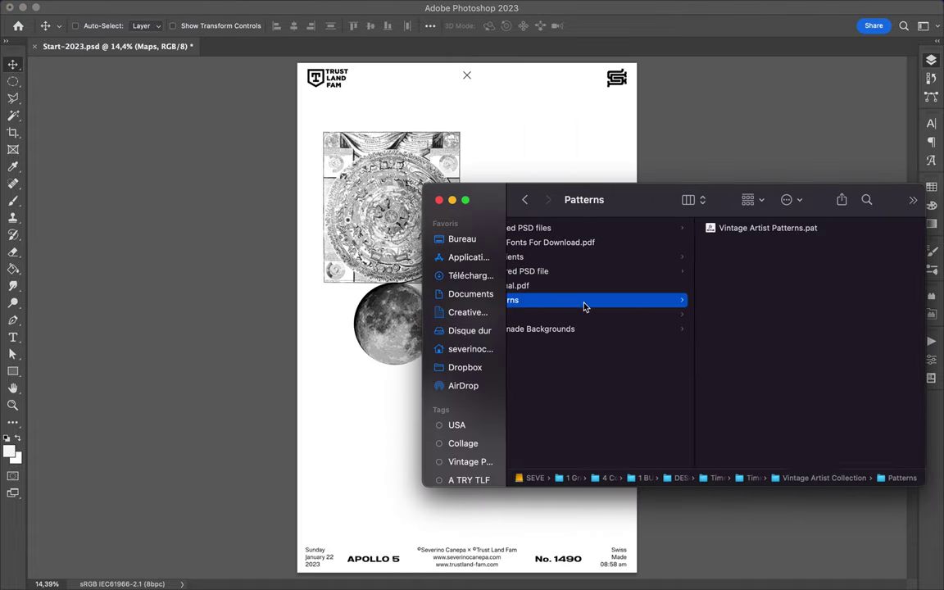
left_click(573, 314)
left_click(730, 237)
key("space")
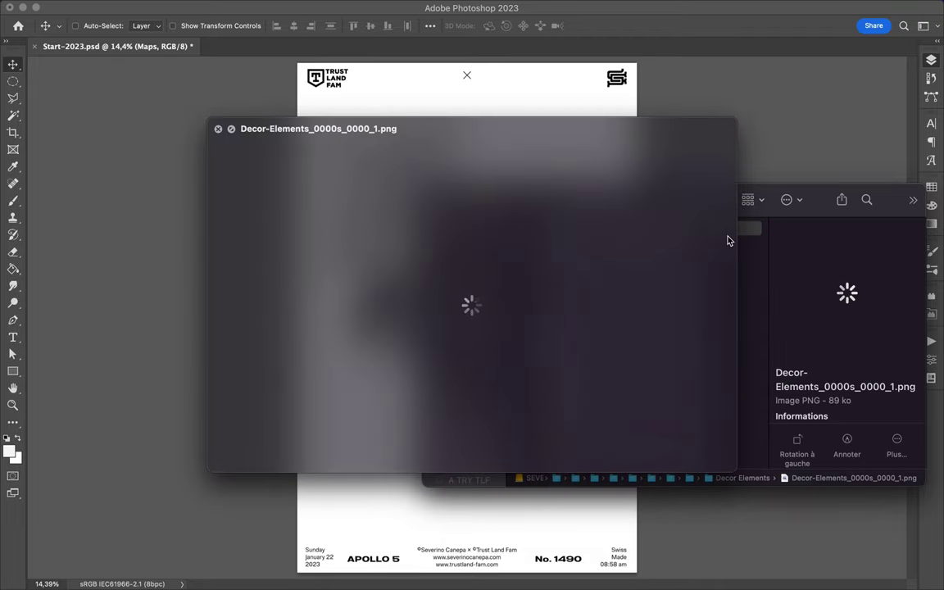
key("space")
Preview further Decor Elements images, including the postage artwork Decor-Elements_0000s_0019_20.png
scroll(635, 358, "down", 2)
left_click(635, 359)
left_click(629, 337)
key("space")
key("Down")
key("Down")
key("Down")
key("Down")
key("Down")
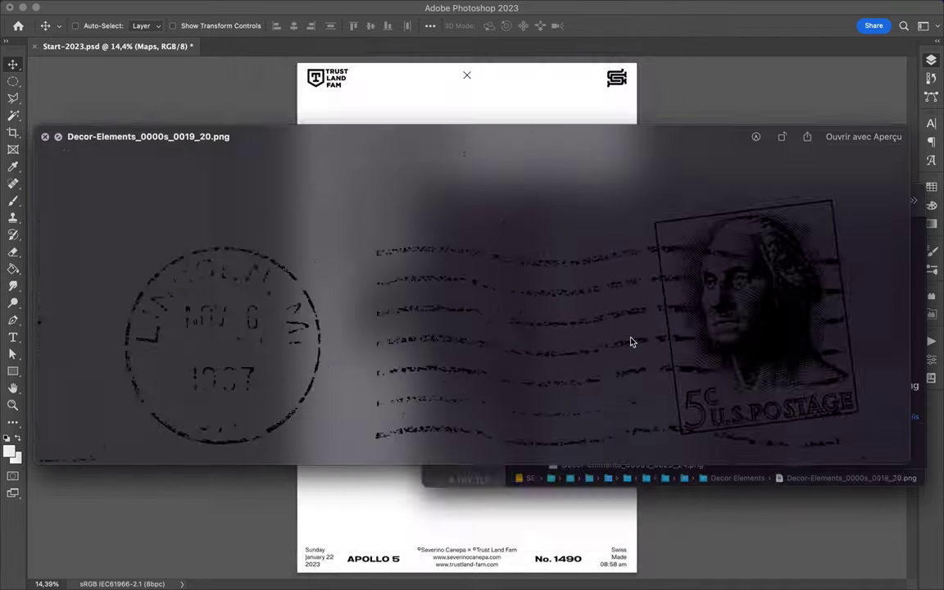
key("Down")
key("Down")
key("Down")
key("Down")
key("space")
Leave the Decor Elements folder and go back up to the Vintage Artist Collection folder
key("Left")
key("Down")
key("Left")
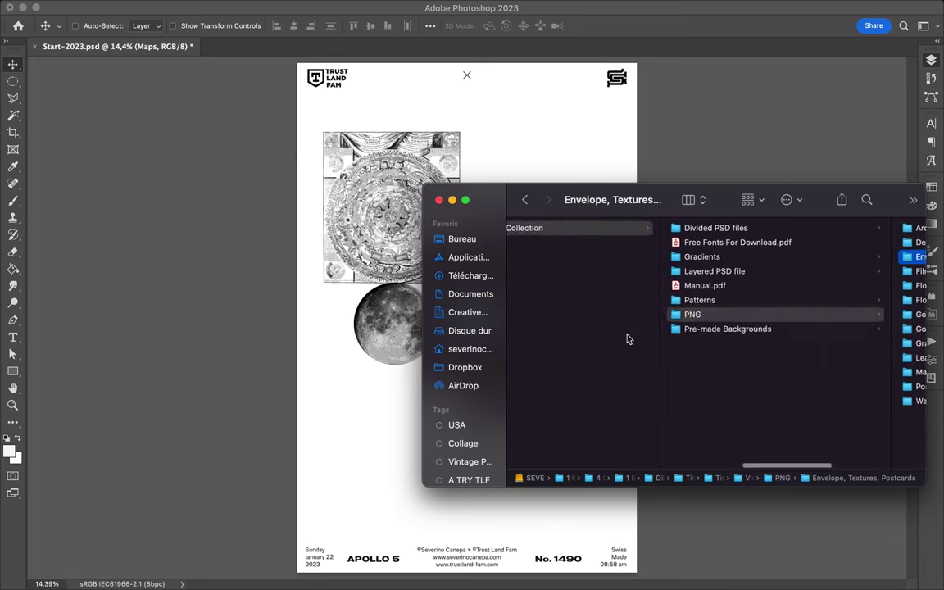
key("Left")
left_click(459, 479)
key("super+bracketleft")
Open the tag settings of the Vintage Artist Collection folder and go back to Vintage-Voyage-Design-Part2
right_click(710, 230)
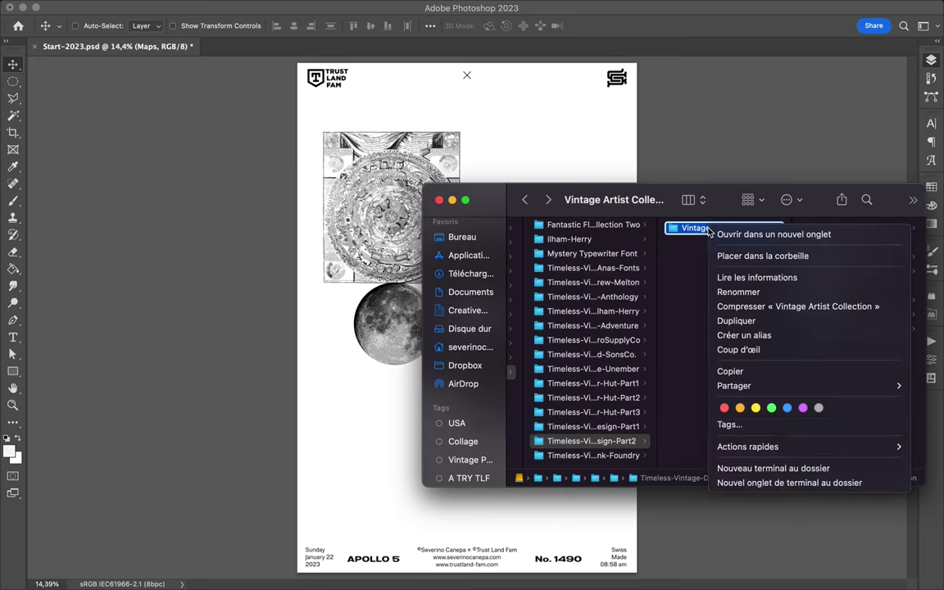
left_click(729, 424)
key("Left")
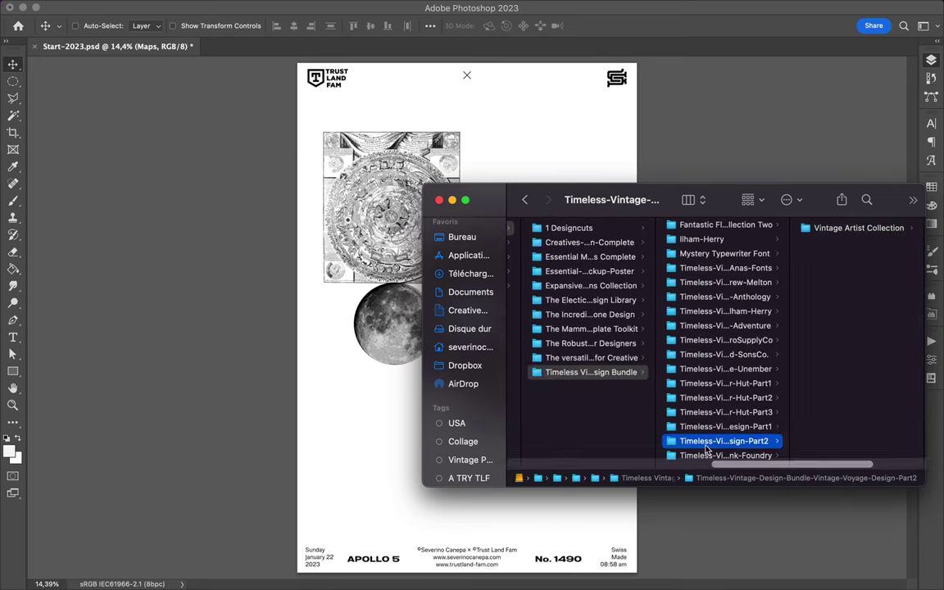
Check the tag settings of the Vintage-Voyage-Design-Part2 folder and its parent Timeless Vintage Design Bundle folder
right_click(724, 441)
left_click(487, 518)
key("Left")
right_click(566, 373)
left_click(582, 468)
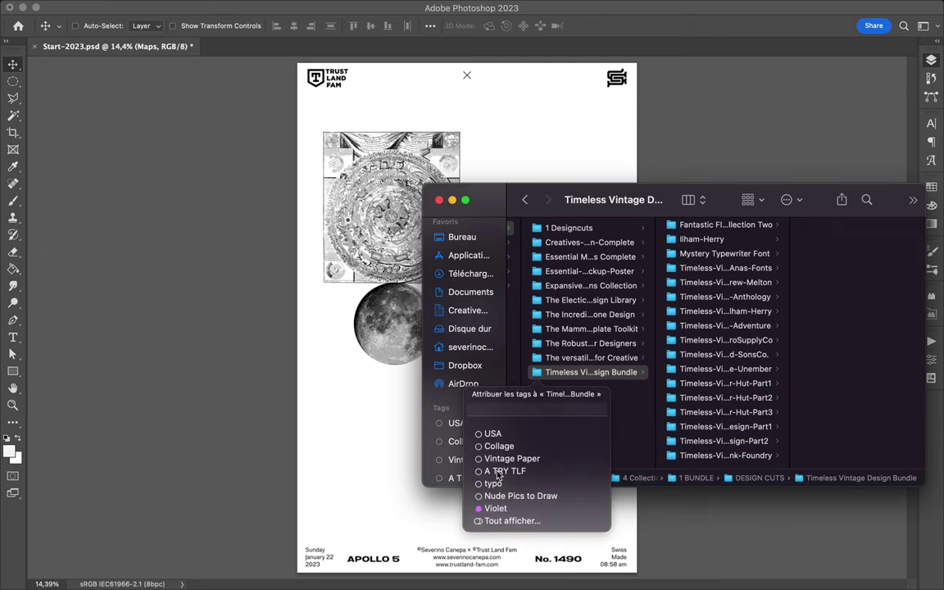
left_click(622, 399)
Open the Creatives-Ultimate-Vintage-Collection-Complete folder and check AF Studio and Blue Line Design, stopping at Burntilldead
left_click(564, 246)
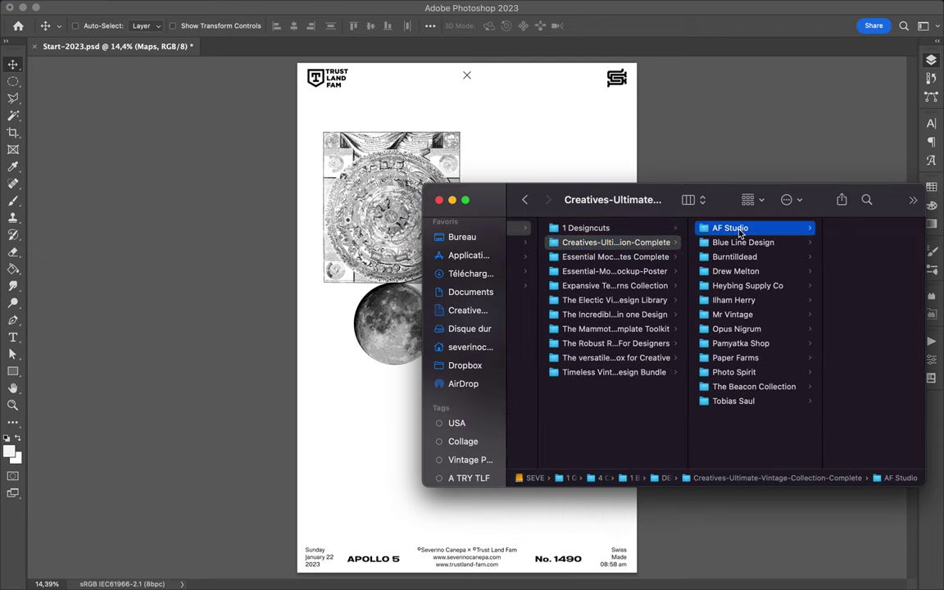
key("Down")
key("Right")
key("Down")
key("Left")
key("Down")
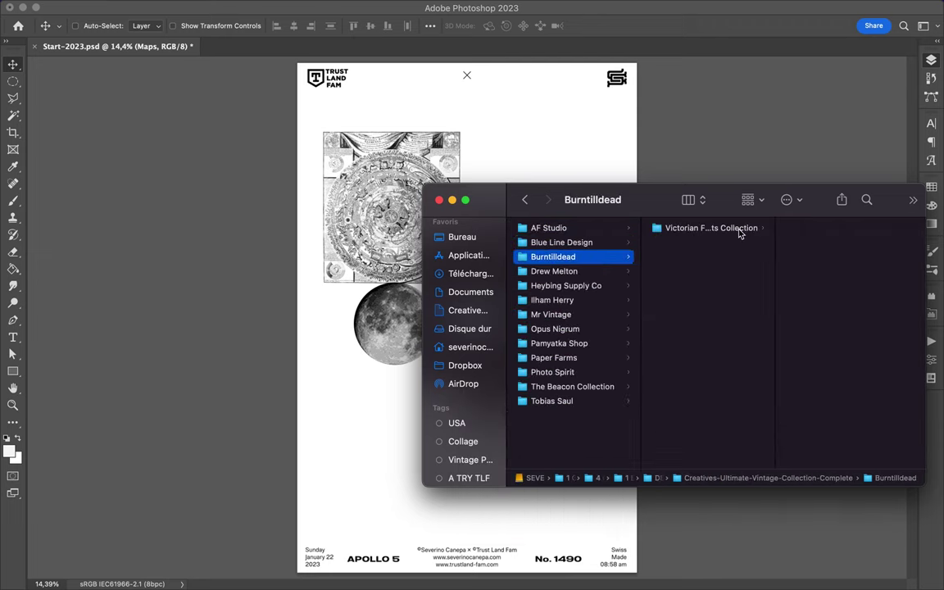
Look through Burntilldead's Victorian collection and the contents of the folder that follows it
key("Right")
key("Right")
key("Down")
key("Left")
key("Left")
key("Down")
key("Right")
key("Right")
key("Down")
key("Left")
key("Left")
Check the Heybing Supply Co folder and the Bilcase Vintage Display Font Family folder
key("Down")
key("Right")
key("Left")
key("Down")
key("Right")
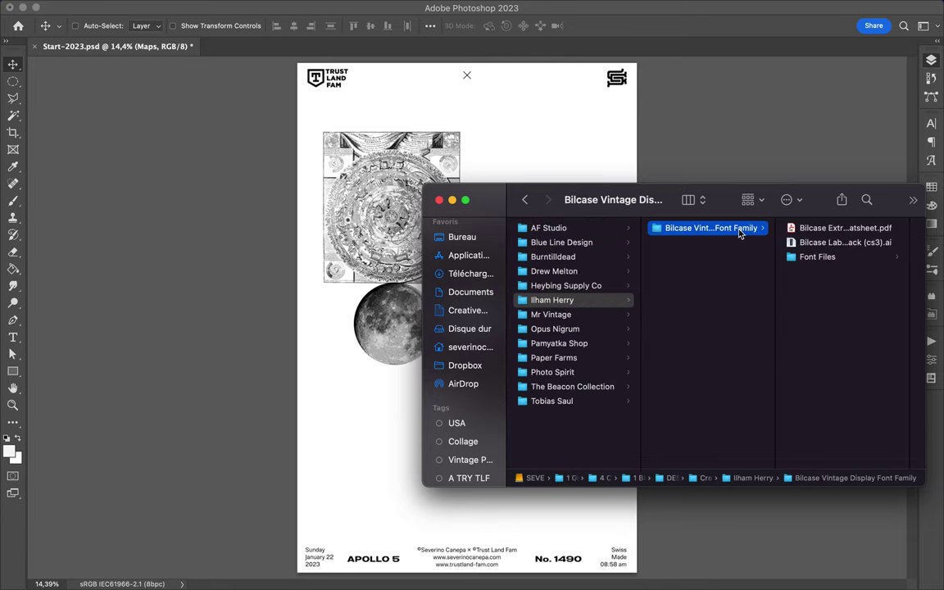
key("Right")
key("Left")
key("Left")
Look through the Mr Vintage folder and open the PNG folder that holds the map projection images
key("Down")
key("Right")
key("Right")
key("Down")
key("Left")
key("Left")
key("Down")
key("Right")
key("Right")
key("Left")
key("Left")
key("Down")
key("Right")
key("Right")
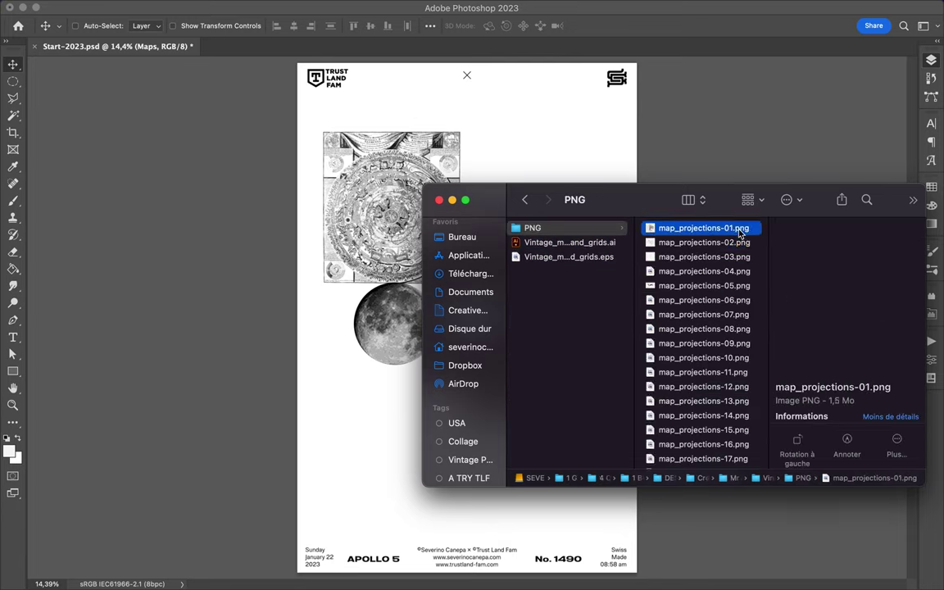
Preview the map projection images and place map_projections-05.png across the lower part of the poster
key("Down")
key("space")
key("Down")
key("Down")
key("Down")
key("space")
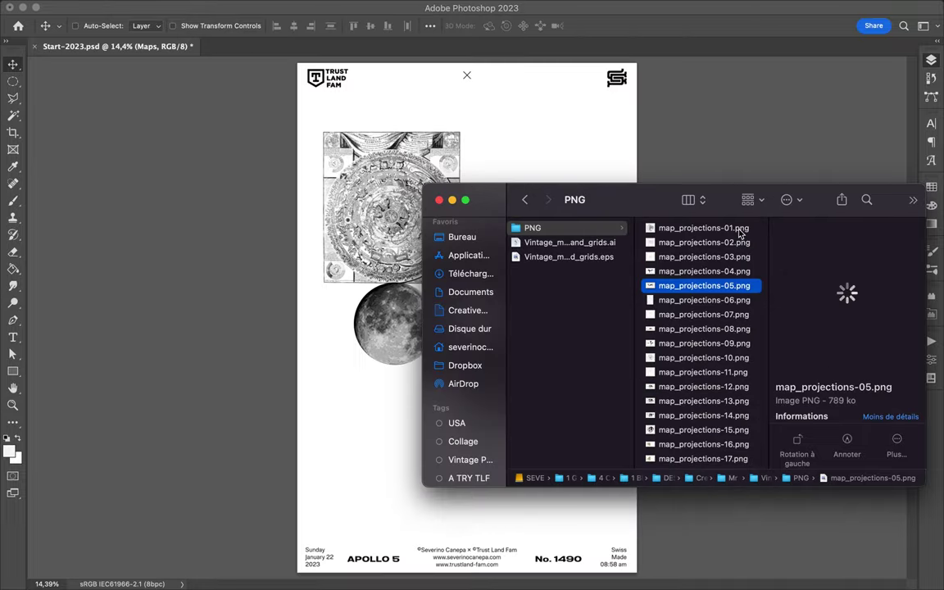
left_click_drag(706, 283, 467, 410)
key("Return")
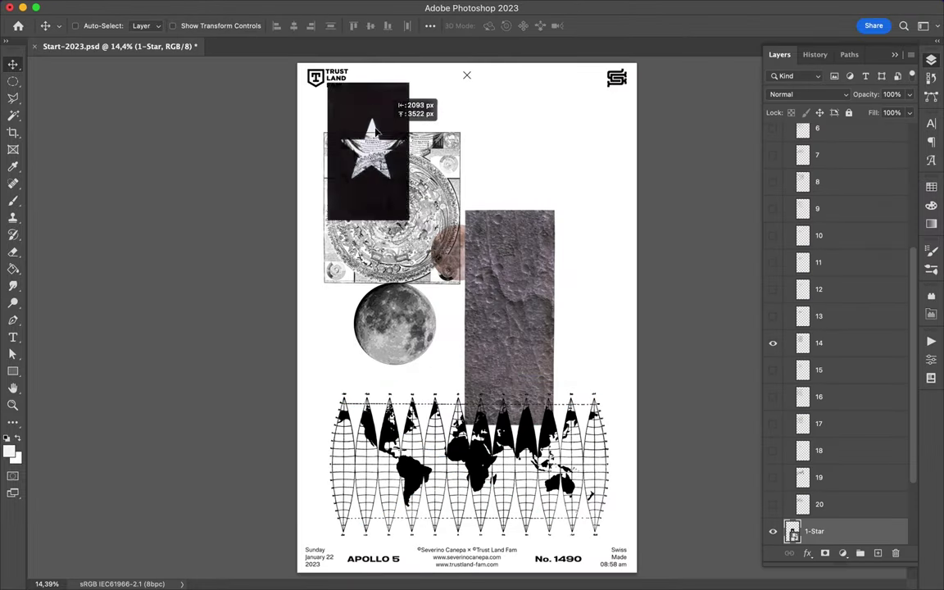
Duplicate the black star image beside the original and at the poster's upper right, and shift the world map to the lower right
left_click_drag(375, 132, 443, 111)
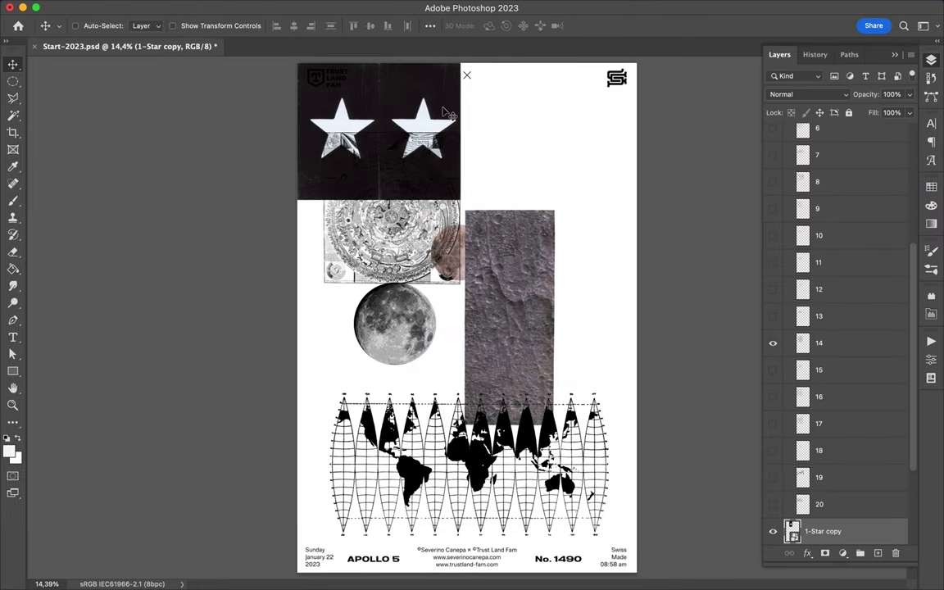
left_click_drag(341, 115, 586, 129)
left_click_drag(449, 474, 524, 480)
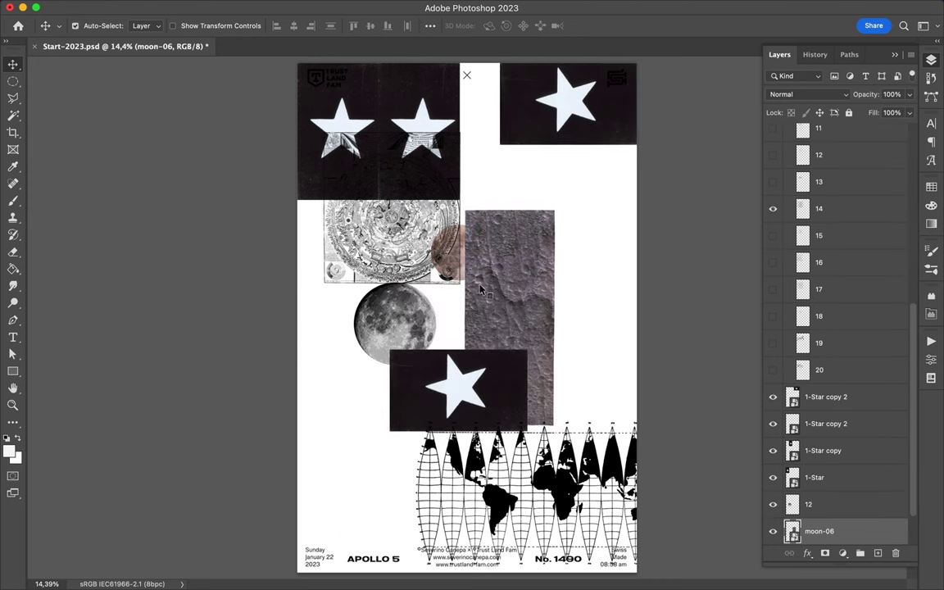
Move the small reddish moon up and to the right, and bring layer 12 above the star layers
left_click_drag(445, 256, 532, 187)
double_click(853, 504)
key("Escape")
key("ctrl+bracketright")
key("ctrl+bracketright")
key("ctrl+bracketright")
key("ctrl+bracketright")
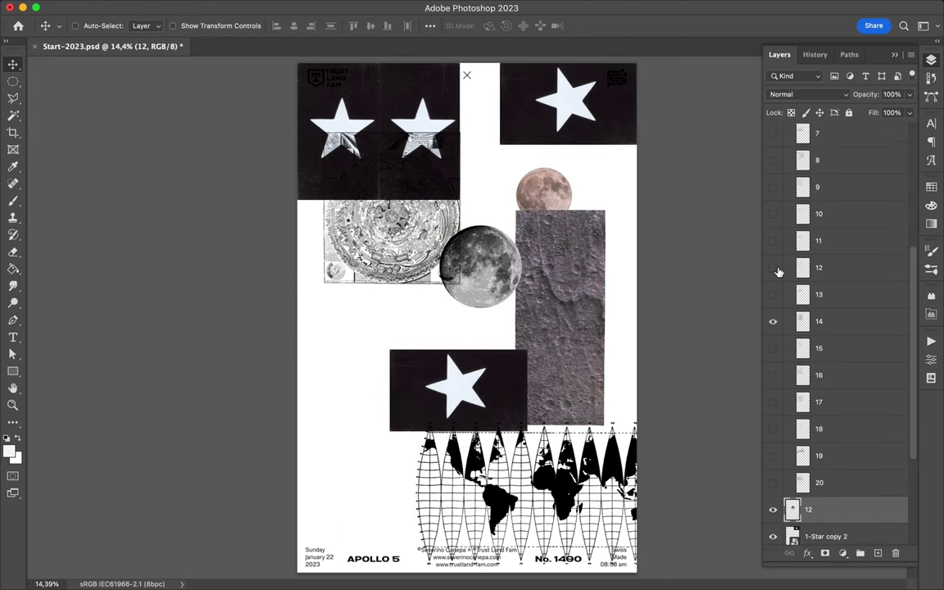
Delete the Maps group, and enlarge and reposition the moon-06 texture near the poster's middle
left_click(820, 191)
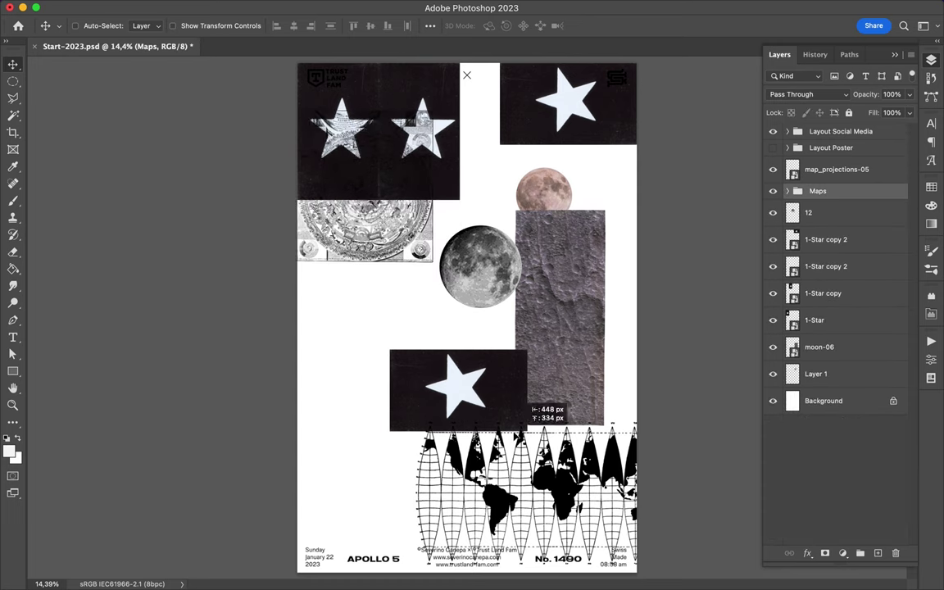
key("Delete")
left_click(820, 330)
key("ctrl+t")
left_click_drag(560, 328, 442, 317)
key("Return")
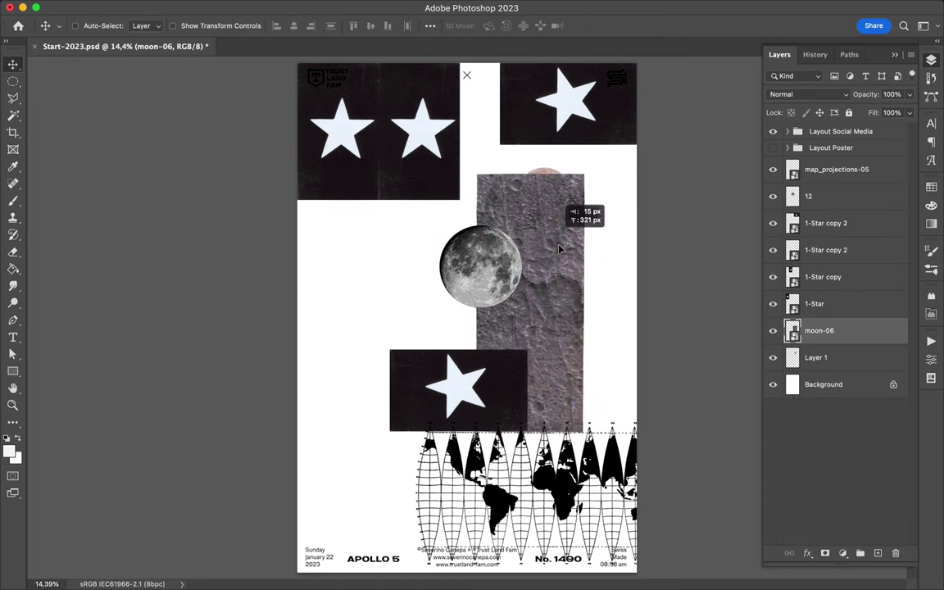
left_click_drag(524, 312, 492, 344)
Delete the lower rotated star copy and the world map, and move the grey moon to the moon texture's lower left edge
left_click(487, 379)
key("Delete")
left_click_drag(493, 281, 450, 390)
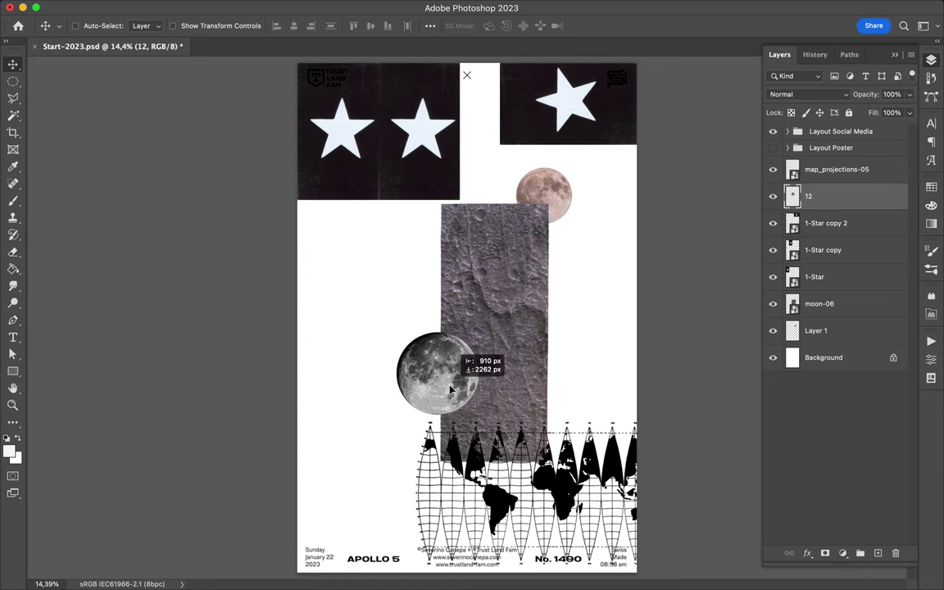
left_click_drag(566, 431, 485, 391)
key("Delete")
Move 1-Star copy to the moon texture's upper left and put 1-Star behind the texture at its lower right
left_click_drag(423, 147, 427, 251)
left_click_drag(341, 159, 550, 413)
key("super+bracketleft")
Switch to Finder and open the Vintage Ornaments and Flower Outlines folder in Pamyatka Shop
mouse_move(512, 574)
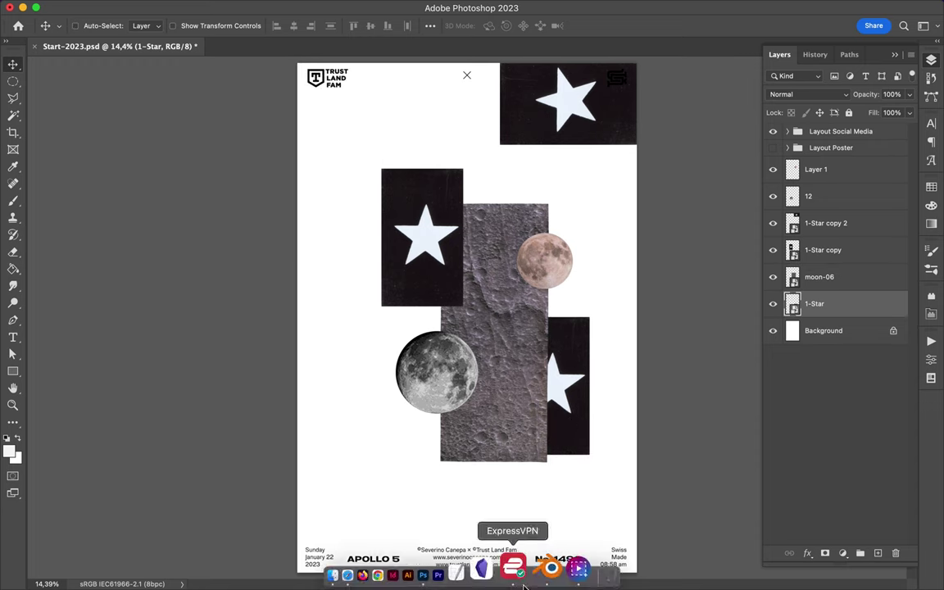
left_click(373, 571)
key("Left")
key("Left")
key("Down")
key("Down")
key("Right")
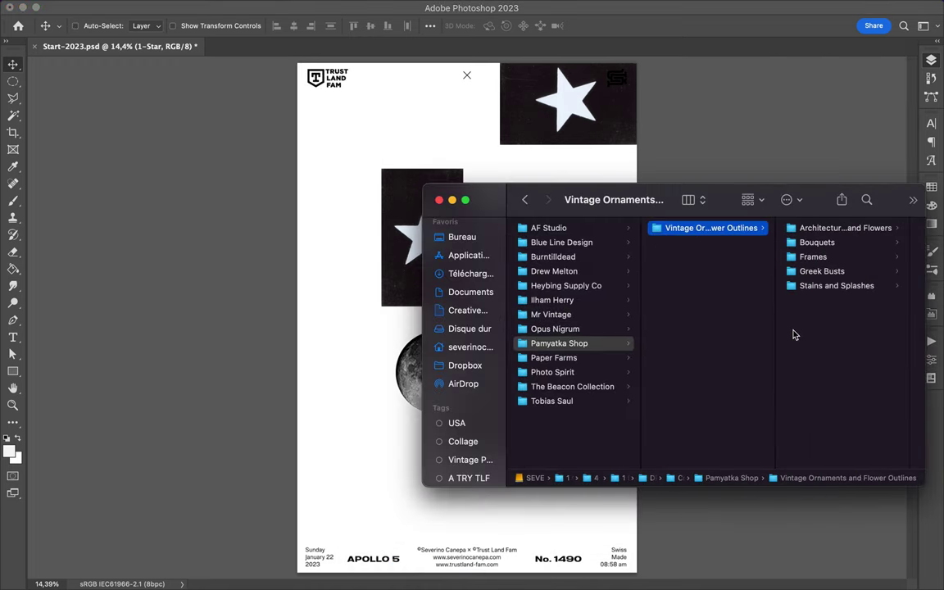
Open the PNG folder of Greek Busts and place 2.1.png at the poster's lower left
left_click(822, 270)
left_click(824, 257)
left_click(672, 243)
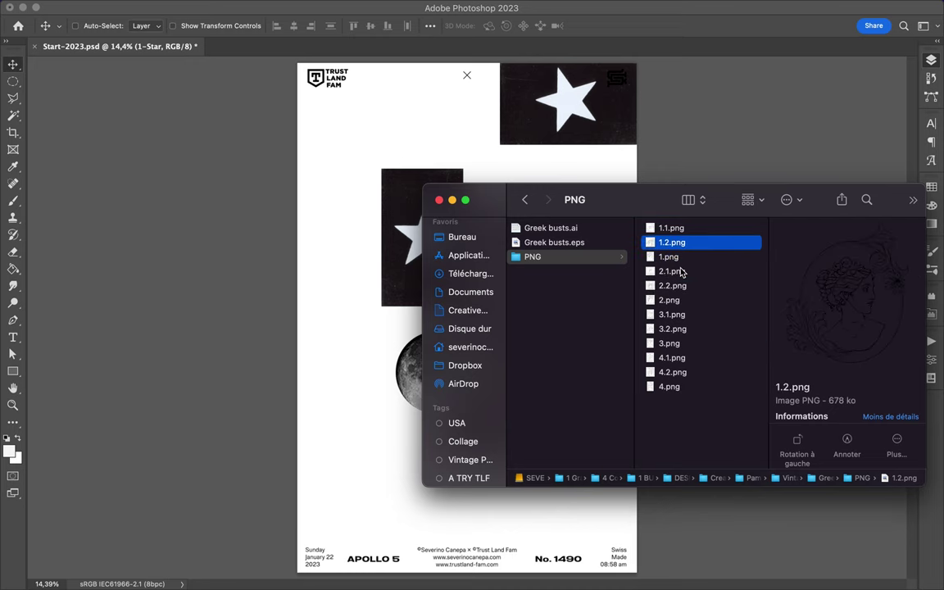
left_click_drag(679, 279, 367, 475)
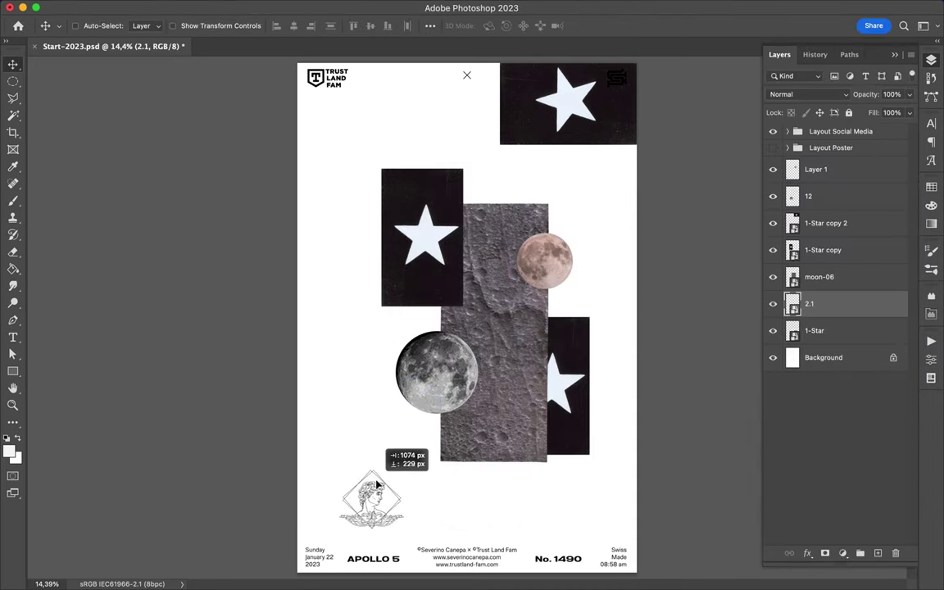
Switch to Finder and look through the Vintage Paper Textures Pack and The Beacon Collection's 100 Vintage Lifestyle Illustrations folder
left_click(371, 569)
key("Right")
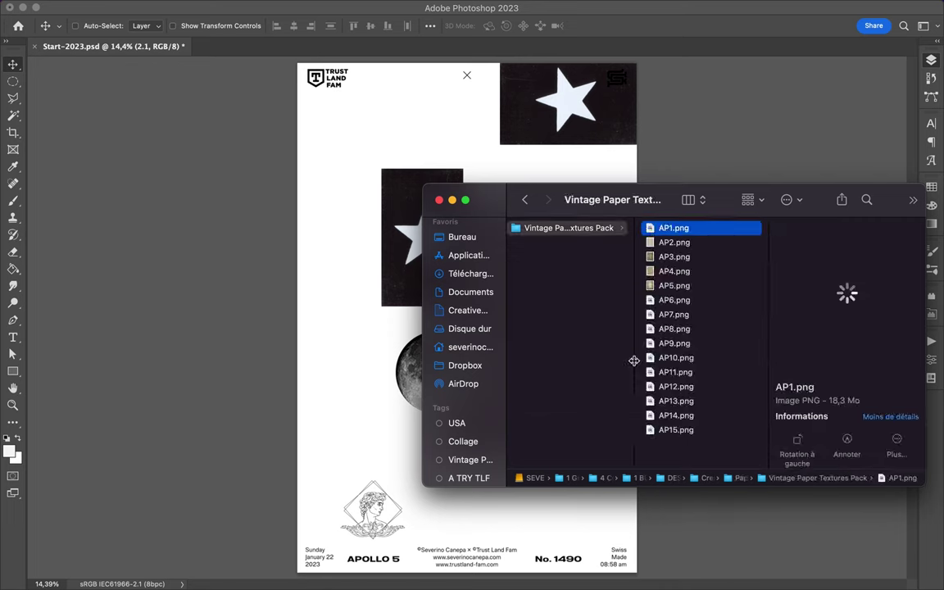
key("Left")
key("Down")
key("Right")
key("Left")
key("Down")
key("Right")
key("Right")
key("Down")
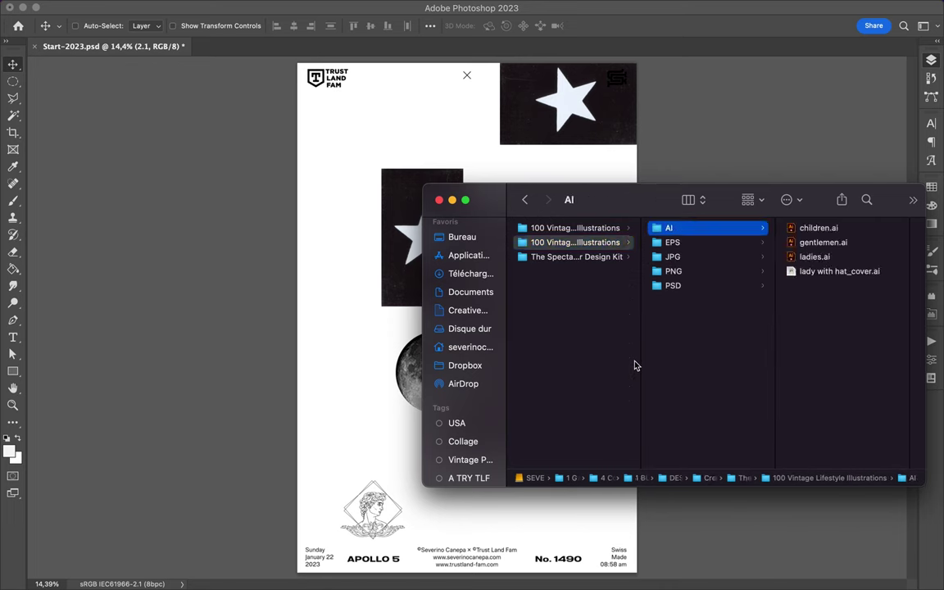
Go back up to the DESIGN CUTS folder and check the Expansive Textures and Patterns Collection
key("Left")
key("Left")
key("Left")
key("Down")
key("Down")
key("Down")
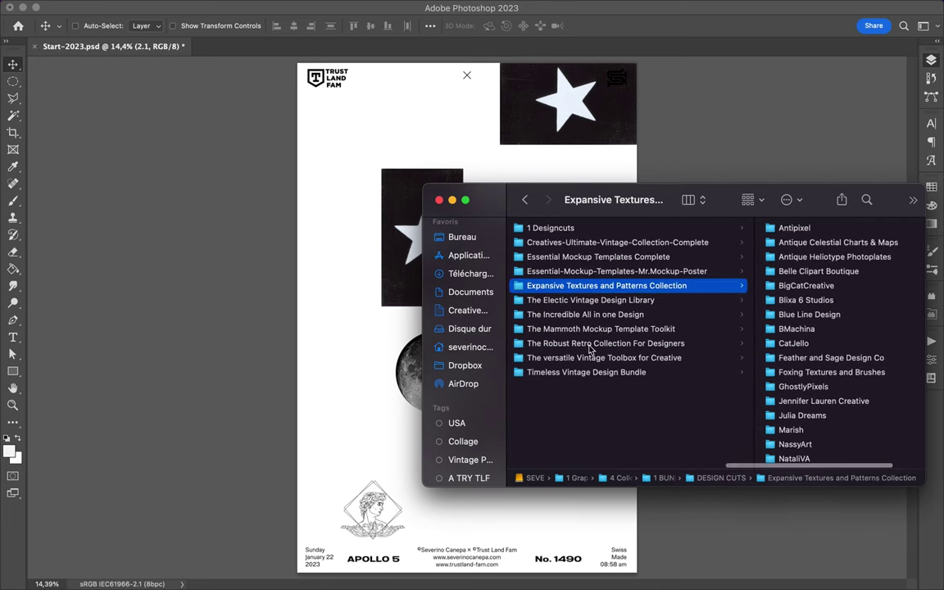
Open The versatile Vintage Toolbox for Creative folder and look into its Chucks-Garage-Texture-Pack
key("Down")
key("Down")
key("Down")
key("Down")
key("Down")
key("Right")
key("Right")
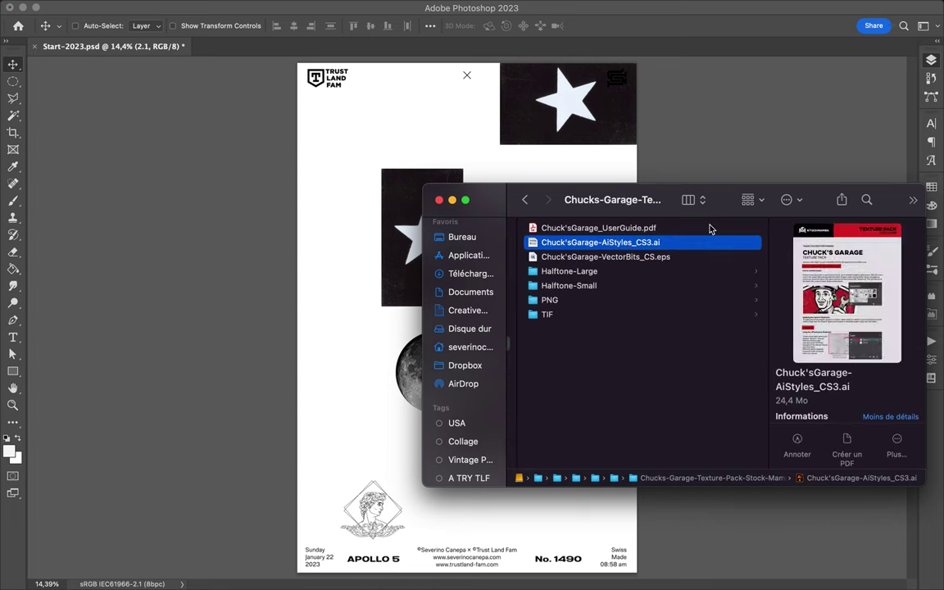
Place TCC-Collage-Cluster-Kit-Details 06, 016 and 034 around the moon texture: at its upper right, to its left and below it
left_click_drag(617, 300, 475, 124)
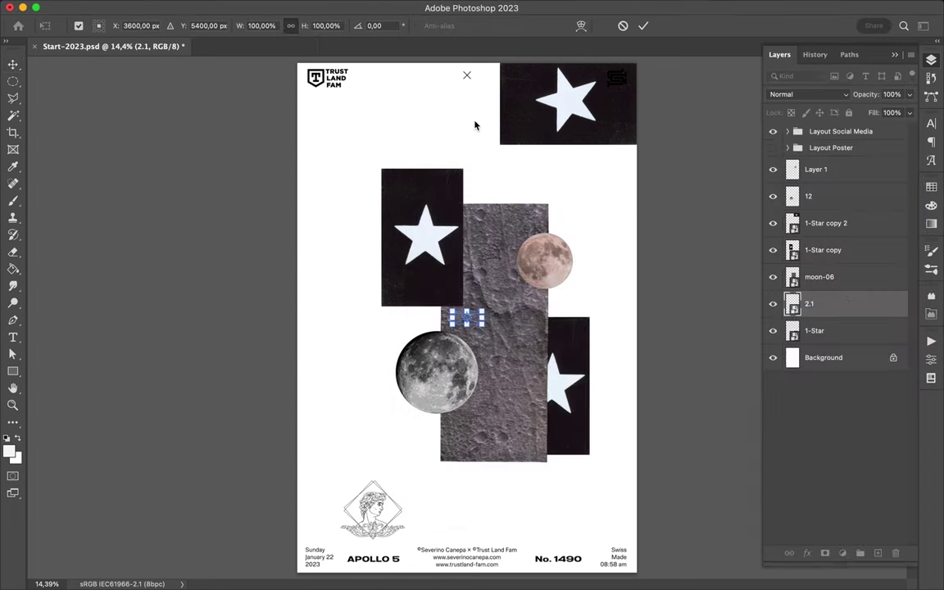
left_click(341, 564)
left_click_drag(611, 447, 379, 319)
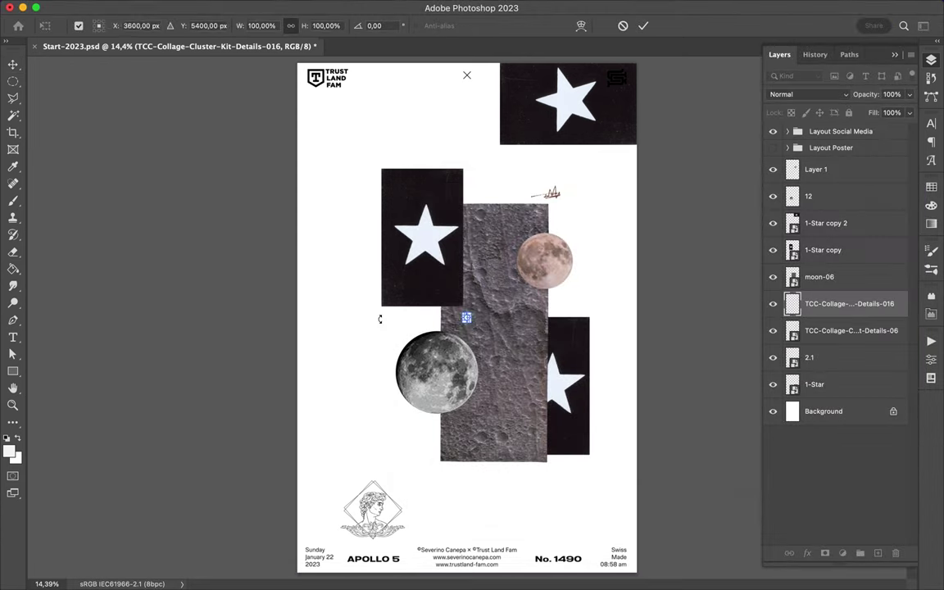
left_click(369, 566)
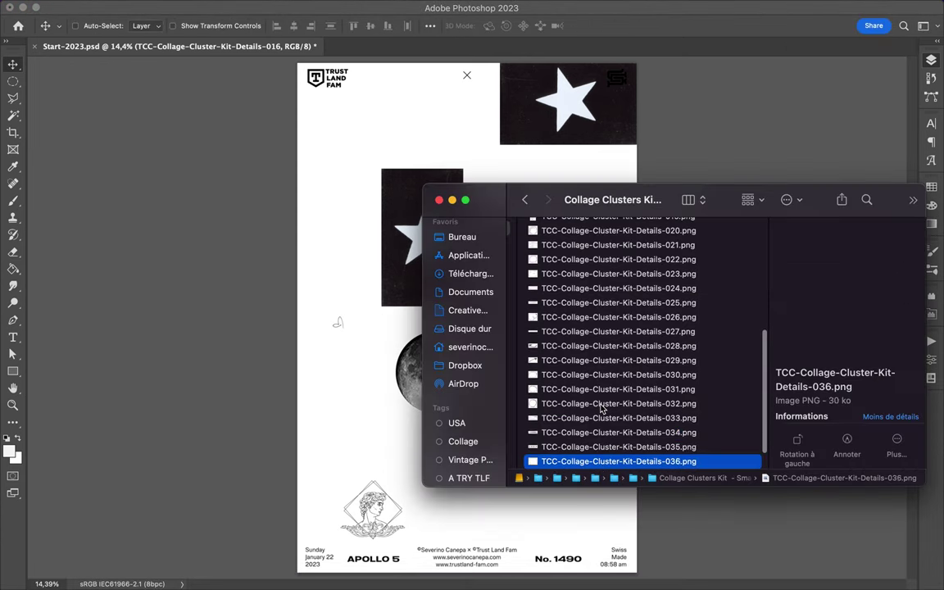
left_click_drag(566, 493, 495, 480)
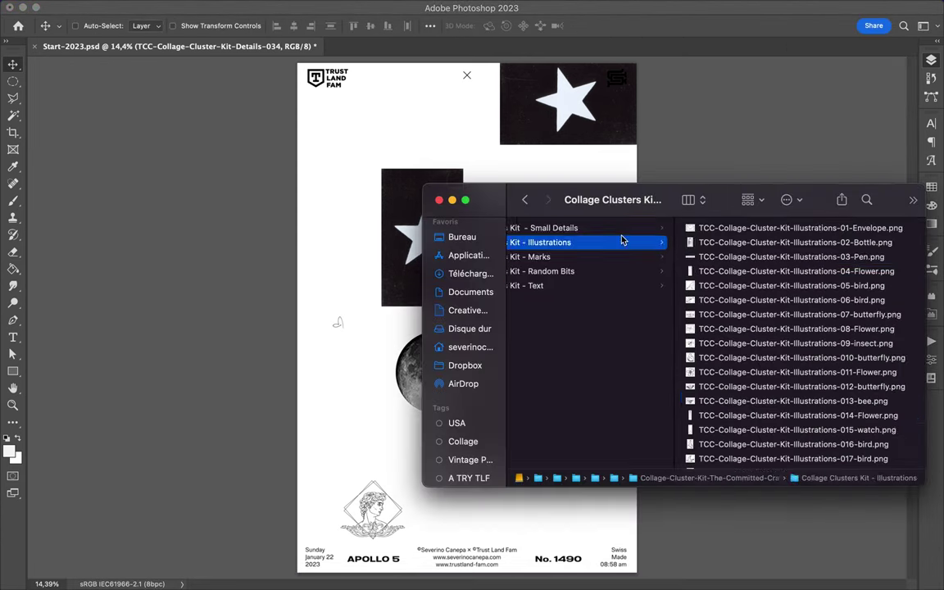
Look through the Marks and Random Bits folders of the Collage Clusters Kit and preview an image
key("Down")
key("Right")
key("space")
key("space")
key("Left")
key("Down")
key("Right")
key("Down")
key("Down")
key("Down")
key("Down")
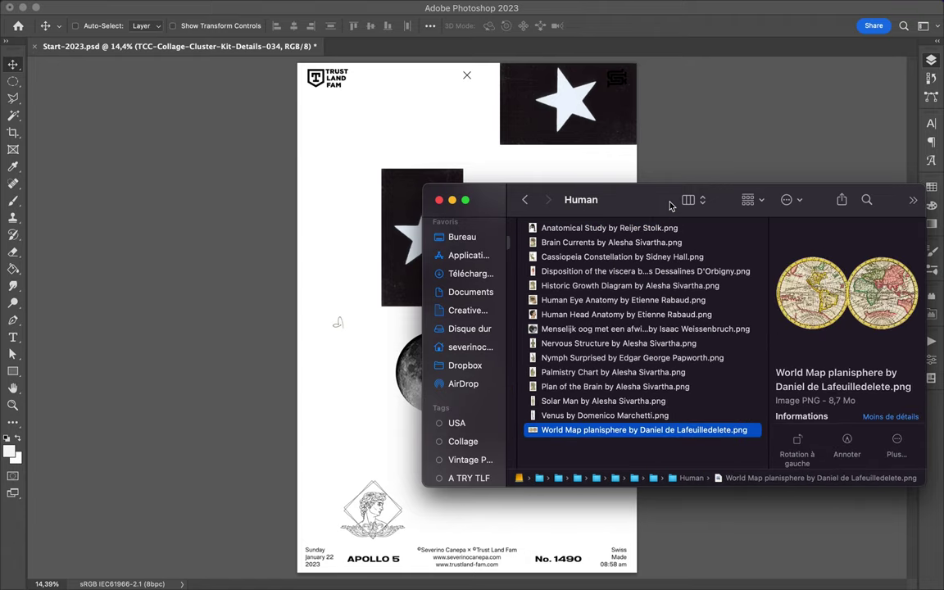
Leave the Human folder and open the Plants folder beside it
key("Left")
key("Left")
key("Down")
key("Right")
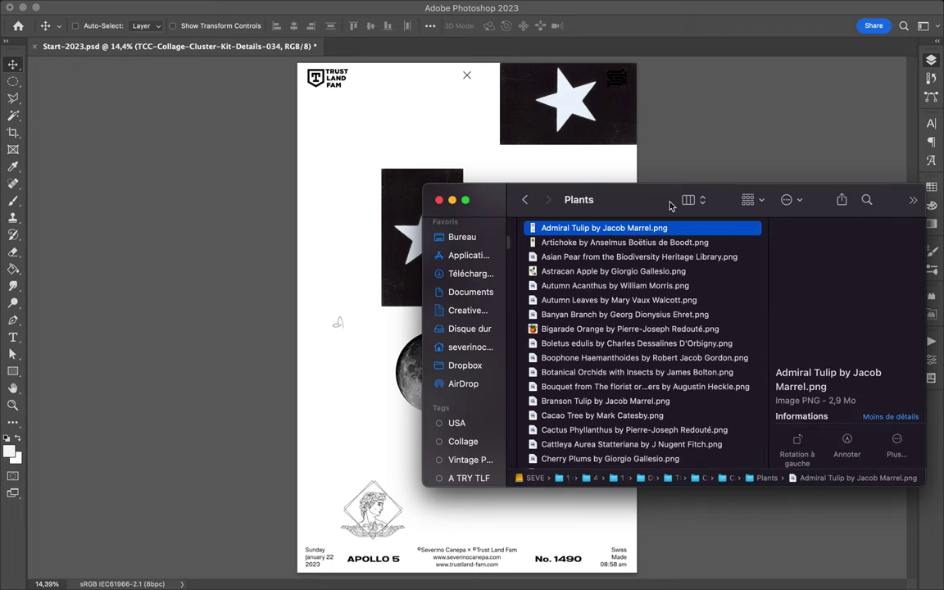
Check the folders following Plants and go back up to The versatile Vintage Toolbox for Creative folder
key("Left")
key("Down")
key("Right")
key("Left")
key("Left")
key("Right")
key("Right")
key("Down")
key("Left")
key("Left")
key("Left")
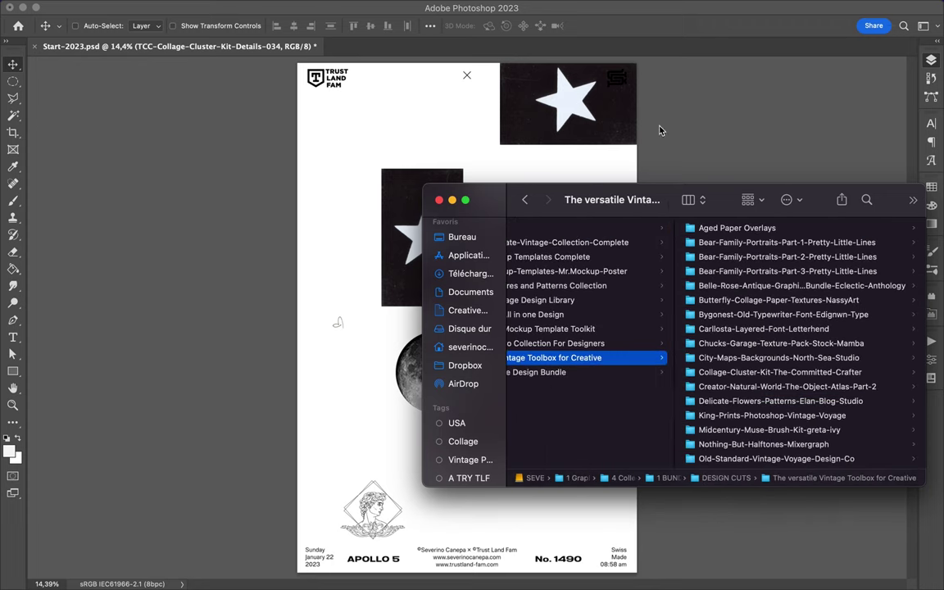
Go back up to the 4 Collection folder and select 1 Collage
key("Down")
scroll(599, 303, "left", 5)
key("Down")
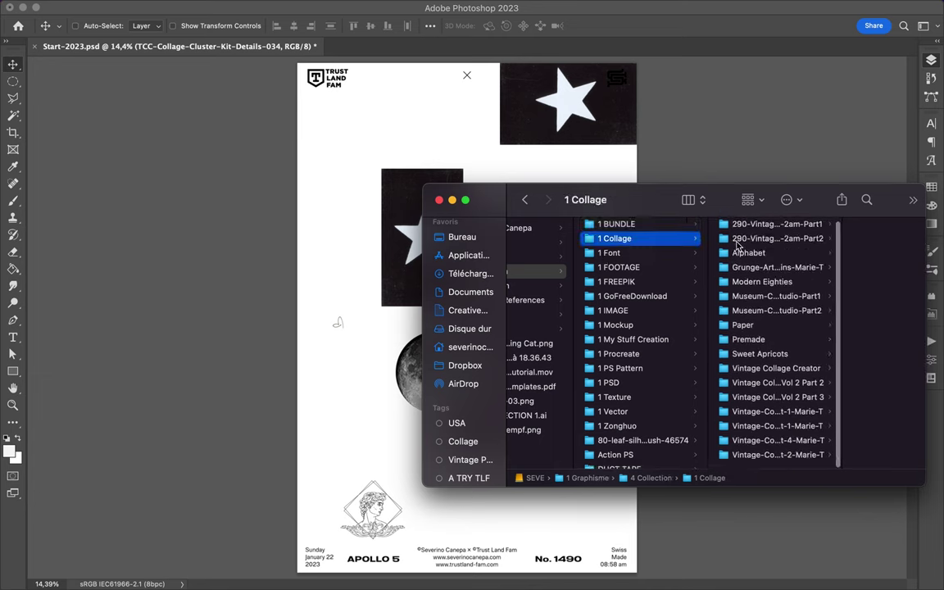
Browse into the 0. Lover's Scrapbook folder and place the heart image V34.png behind the moon texture
key("Right")
key("Right")
key("Down")
key("Right")
key("Down")
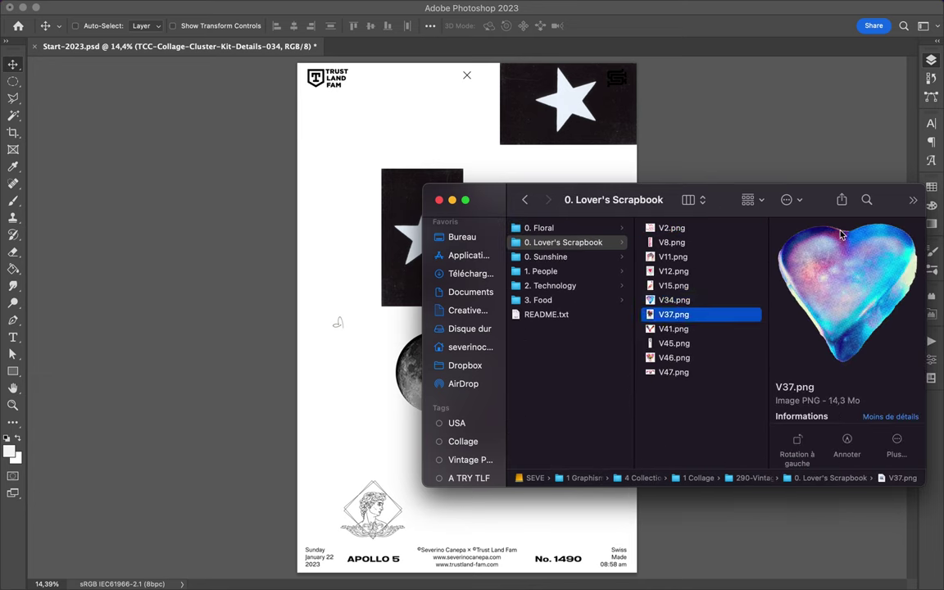
key("Up")
left_click_drag(700, 508, 582, 291)
Place the hands image V47.png from 0. Lover's Scrapbook behind the moon texture and move it toward the texture's lower part
left_click(367, 568)
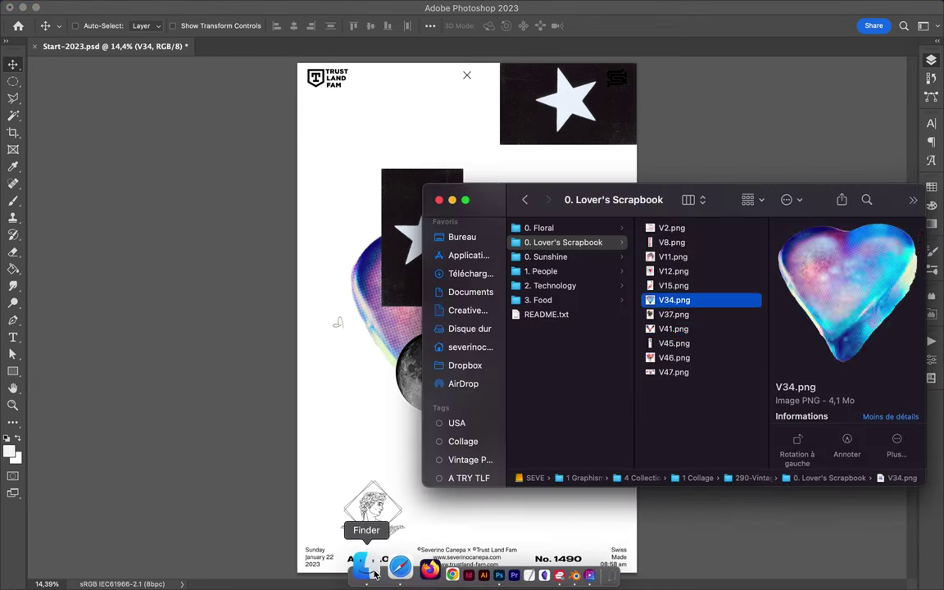
key("Down")
key("Down")
key("Down")
left_click_drag(666, 368, 379, 381)
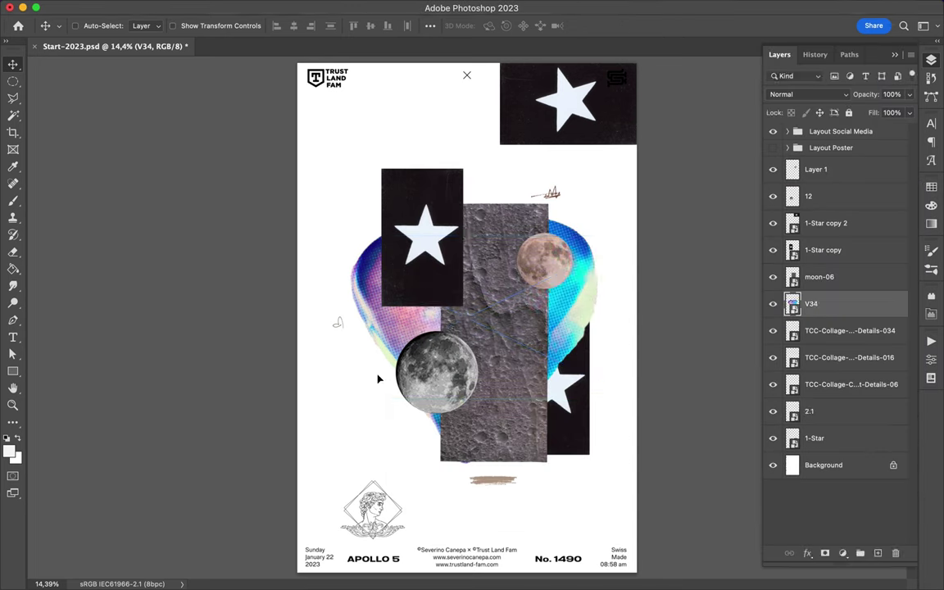
left_click_drag(498, 325, 498, 419)
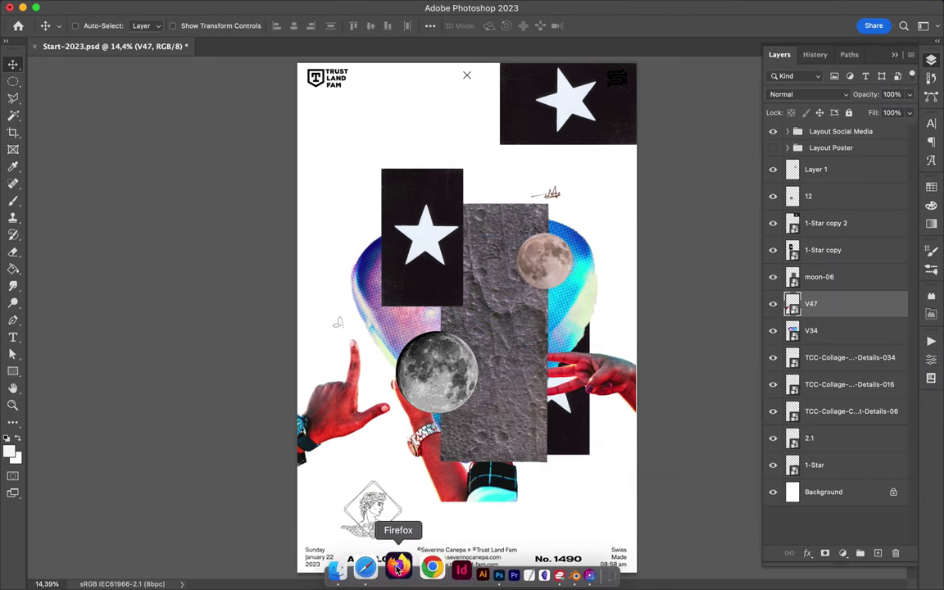
left_click(392, 566)
left_click(609, 258)
left_click_drag(691, 250, 467, 312)
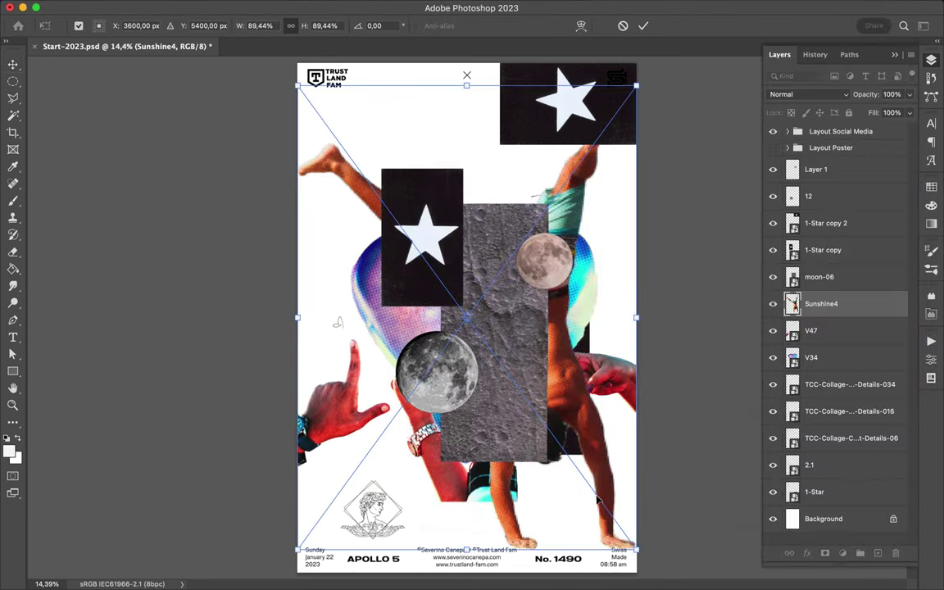
left_click_drag(632, 569, 344, 197)
key("Escape")
Open Sunshine4.png as its own document, copy the handstand man into the poster and place him small on top of the gray moon
left_click(351, 566)
left_click_drag(365, 584, 499, 576)
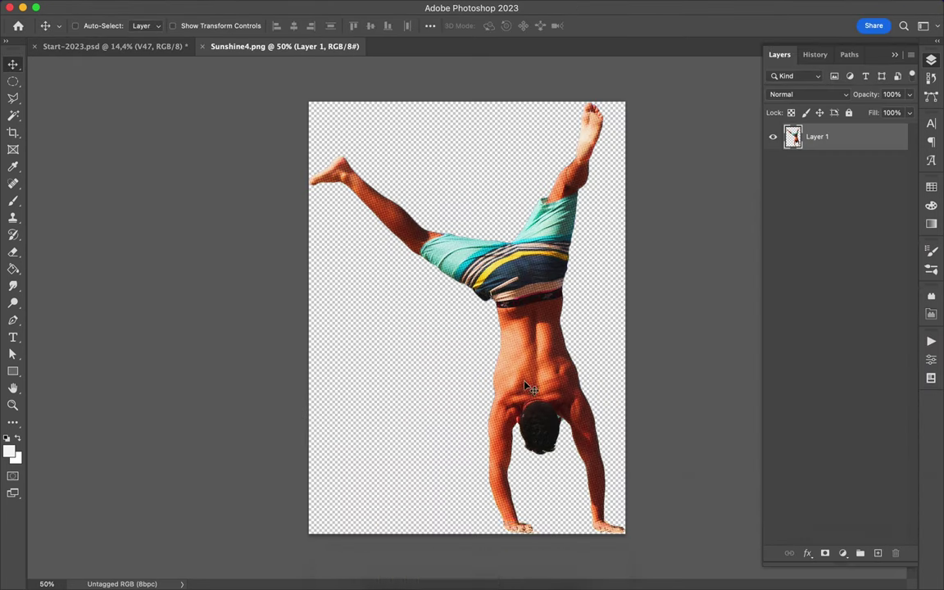
right_click(573, 575)
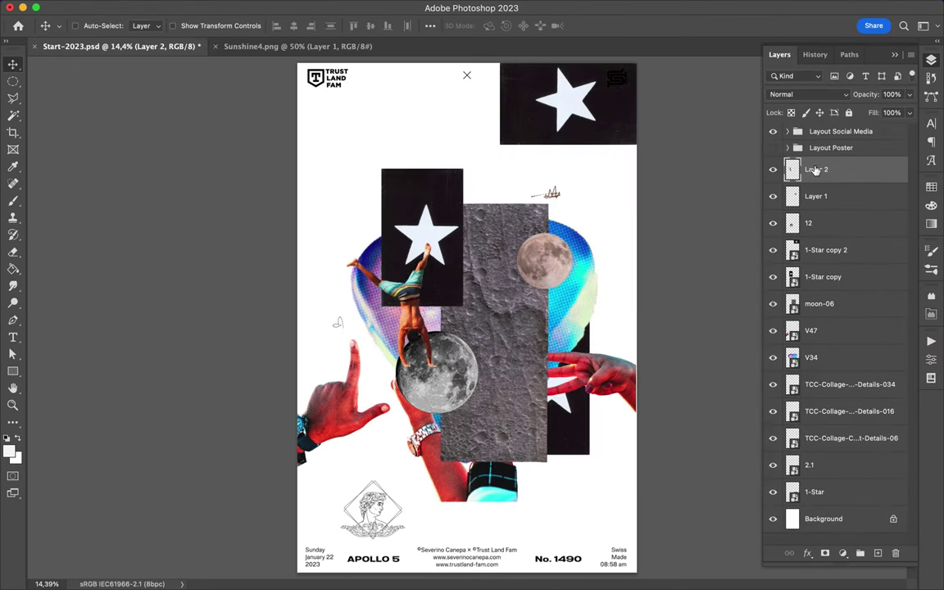
Scale the V47 hands to about 19% above the moon texture, place them at its lower edge, and send the enlarged V34 heart behind the collage
left_click_drag(633, 421, 351, 421)
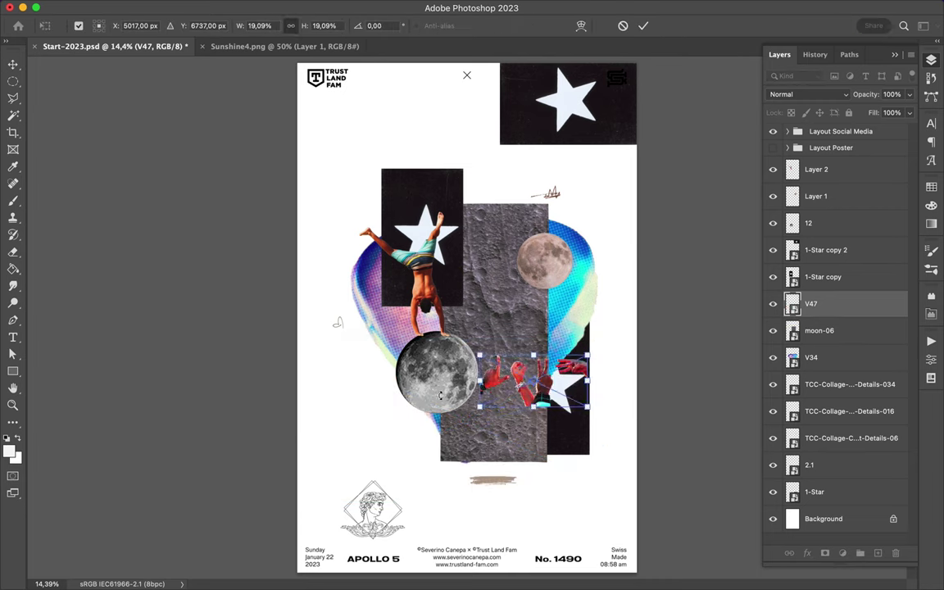
key("Return")
left_click_drag(540, 389, 498, 443)
key("super+shift+bracketleft")
Place the brown brush stroke upright beside the texture's lower part and move the small scribble next to the gray moon
mouse_move(584, 313)
left_mouse_down()
mouse_move(541, 272)
mouse_move(660, 369)
mouse_move(544, 269)
mouse_move(521, 464)
mouse_move(405, 458)
left_mouse_up()
key("super+t")
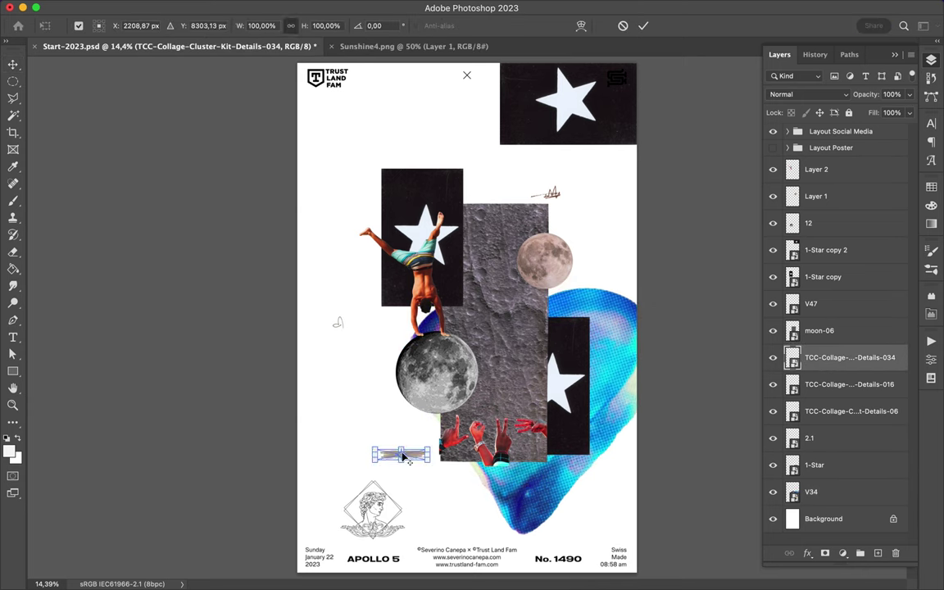
left_click(340, 327)
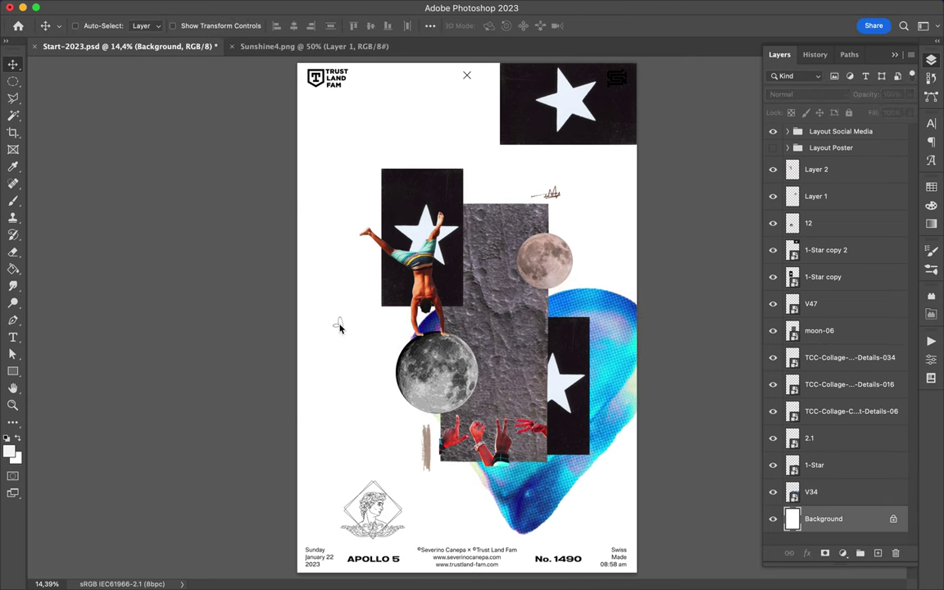
left_click_drag(340, 327, 372, 345)
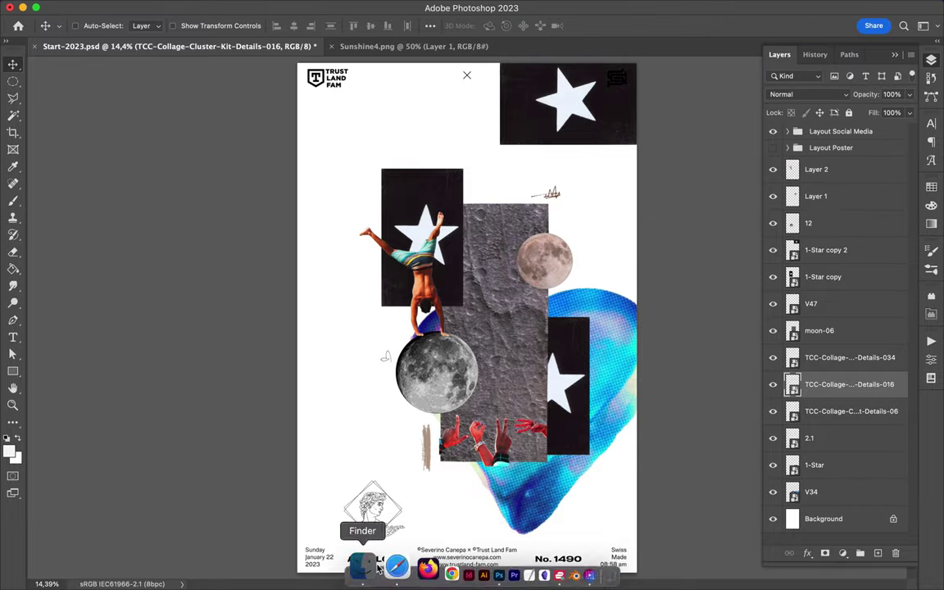
Browse the 0. Sunshine images and place a circular halftone piece copied from the heart behind the upper edge of the vertical star card
left_click(362, 564)
left_click(674, 274)
left_click(376, 354)
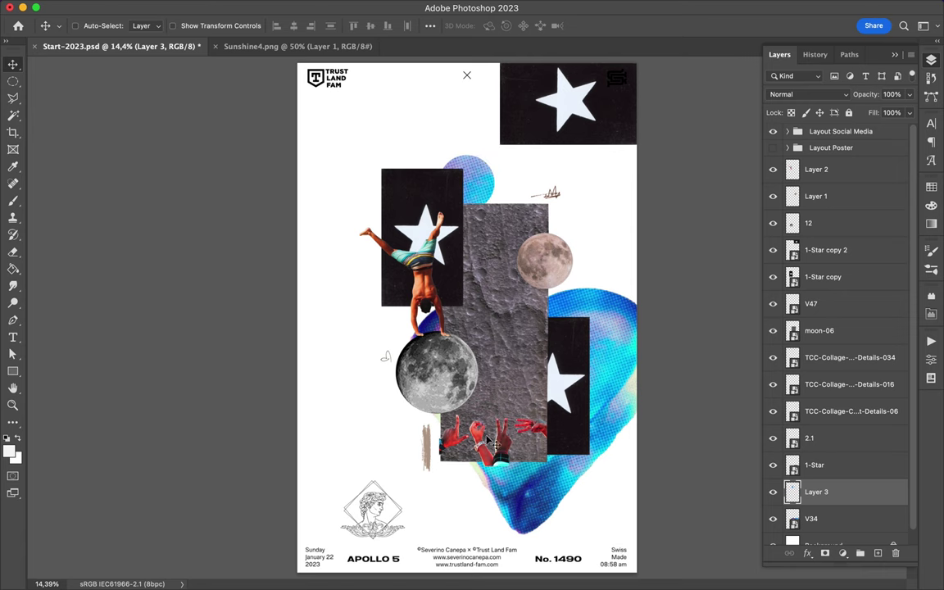
scroll(551, 263, "up", 5)
scroll(587, 224, "down", 4)
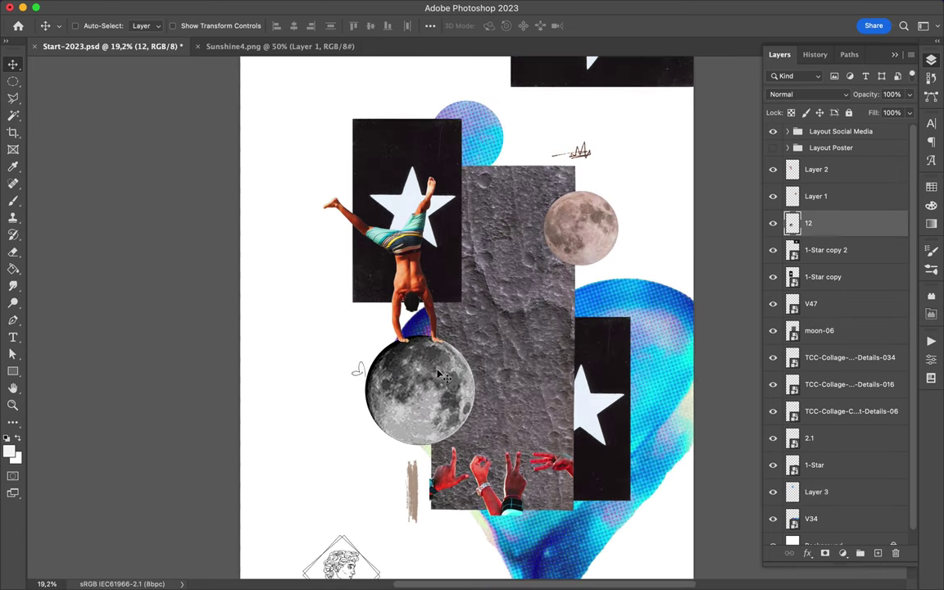
Browse from the collage folders to the TV-Noise textures in 4 Collection and place tv-noise-textures-005-sbh in the poster
left_click(365, 564)
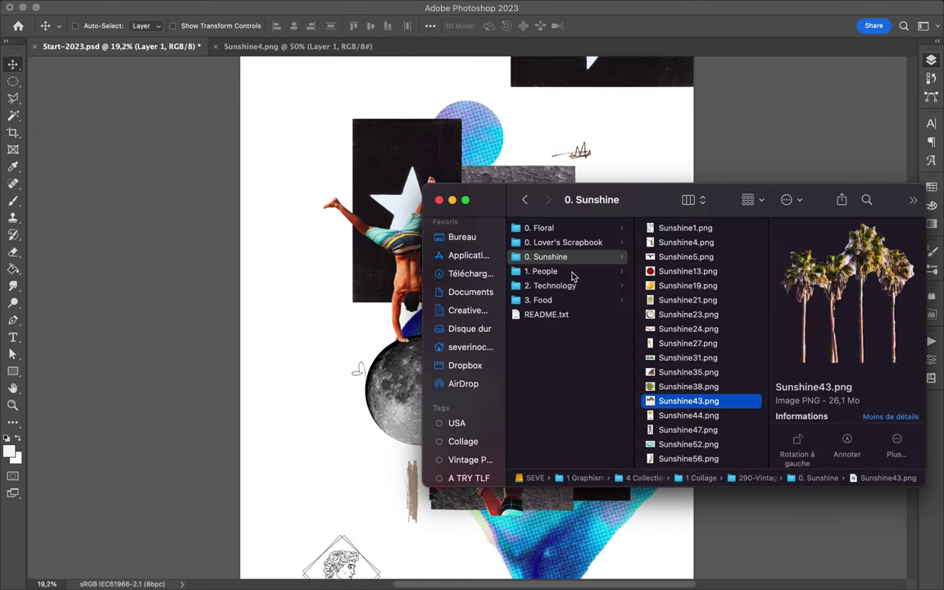
left_click(595, 286)
scroll(595, 289, "left", 3)
scroll(611, 454, "down", 5)
scroll(612, 443, "left", 3)
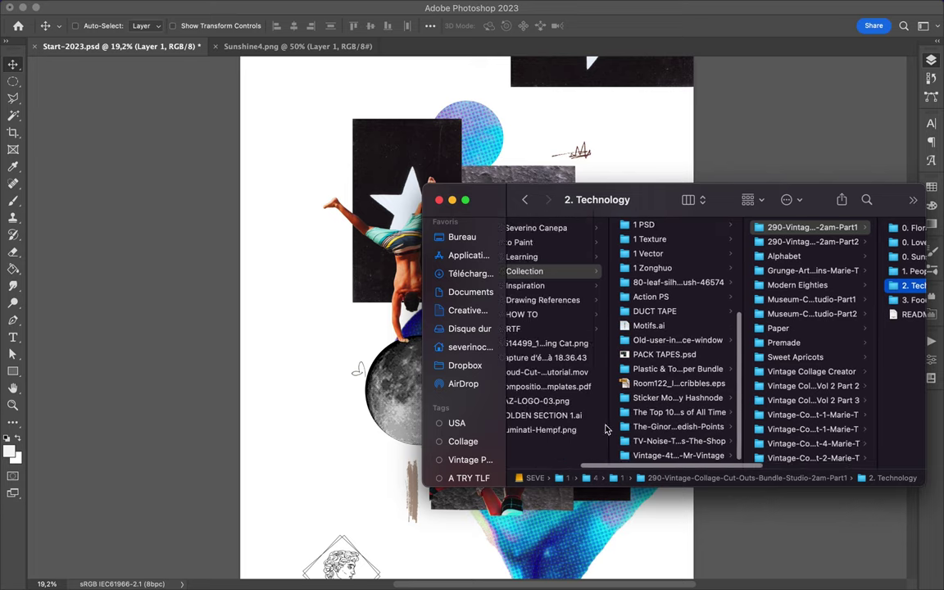
left_click(607, 339)
left_click_drag(712, 286, 462, 321)
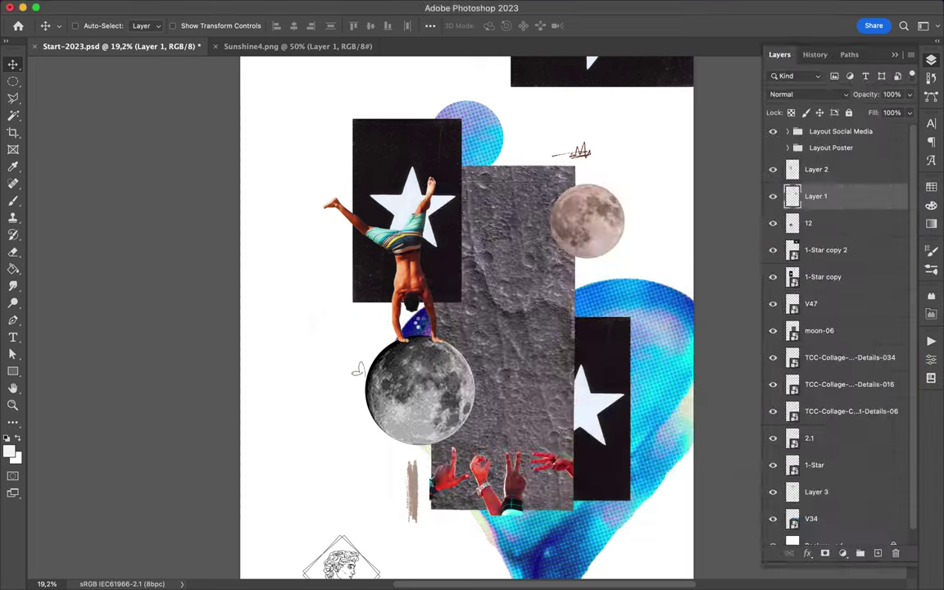
left_click_drag(453, 527, 510, 510)
key("Return")
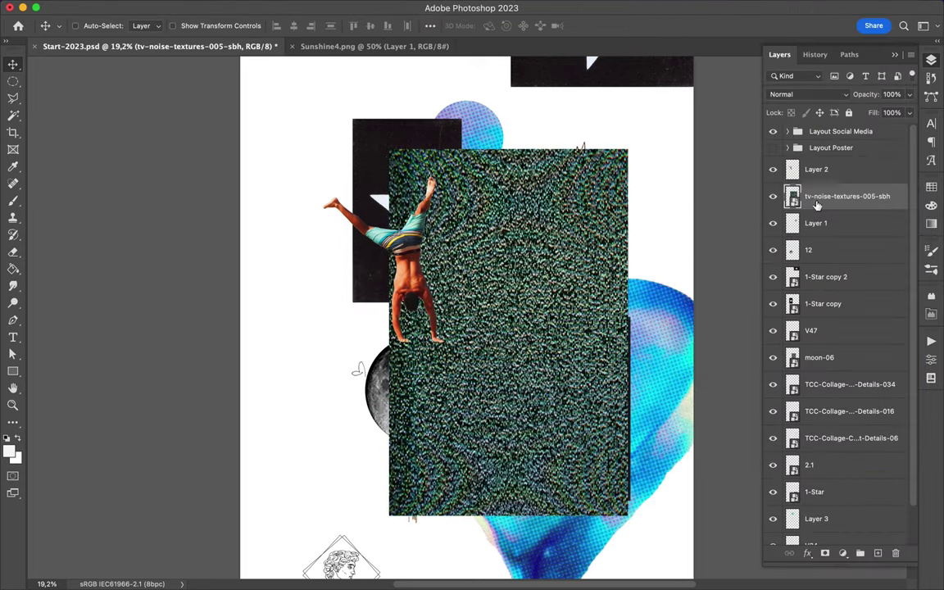
Clip the TV noise texture to the moon-06 layer, set its blend mode to Hard Light and its fill to 20%
left_click_drag(848, 195, 848, 344)
left_click(808, 94)
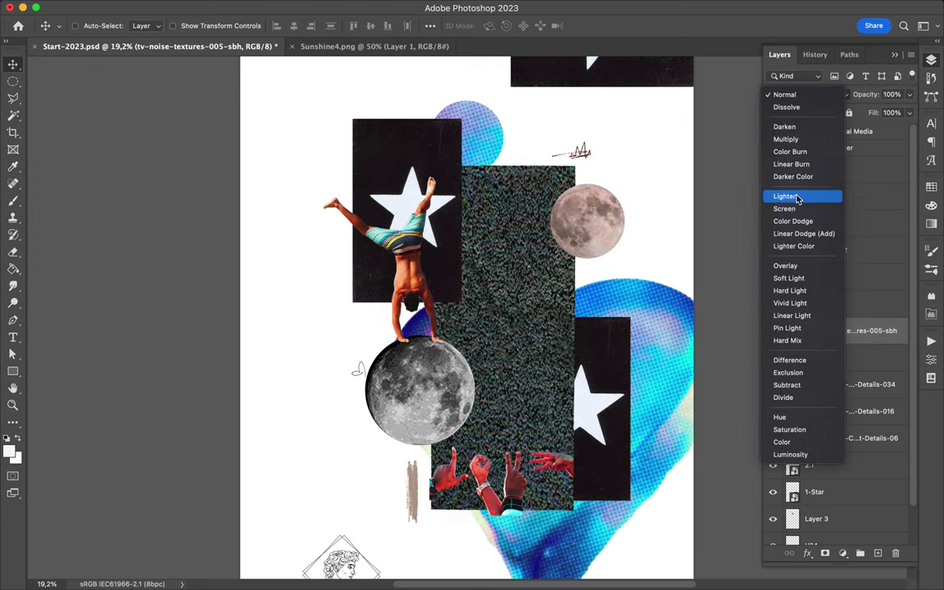
left_click(790, 290)
left_click(909, 112)
left_click_drag(901, 129, 867, 129)
scroll(566, 293, "up", 6)
scroll(566, 293, "down", 10)
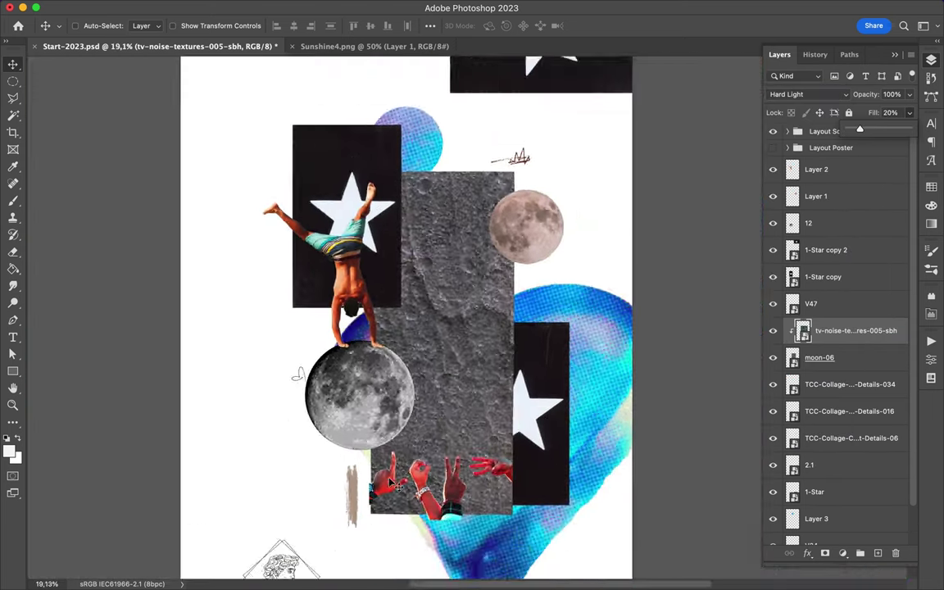
Move the poster's upper horizontal star card behind the vertical star card's outer edge, lower it in the layer order, and shift the halftone circle slightly
left_click(566, 378, "super")
left_click_drag(571, 128, 387, 245)
left_click_drag(828, 250, 828, 506)
left_click_drag(387, 243, 492, 196)
left_click(379, 225, "super")
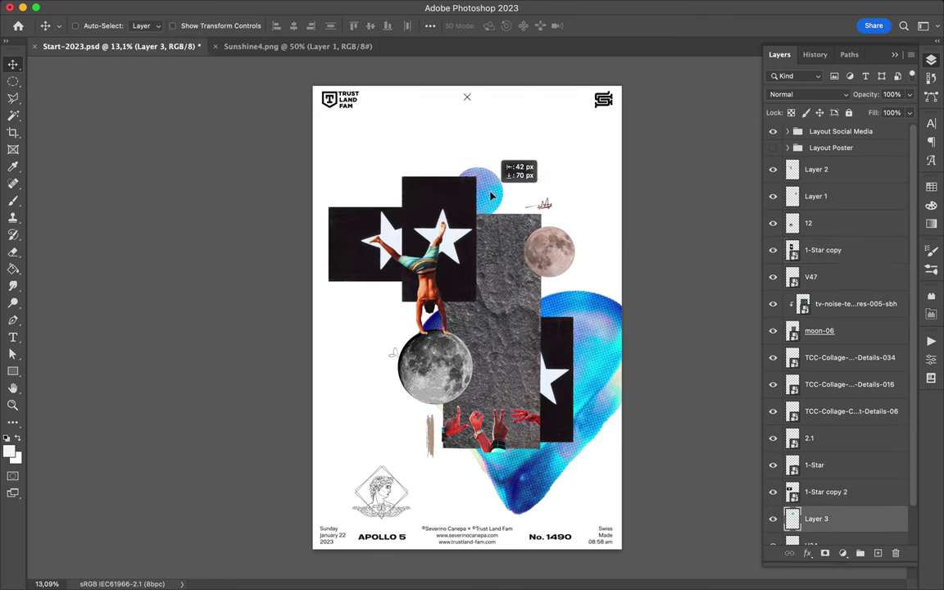
Nudge the statue emblem and the blue V34 heart slightly downward
left_click(386, 512, "super")
left_click_drag(387, 502, 390, 495)
mouse_move(600, 351)
left_mouse_down()
mouse_move(601, 365)
mouse_move(595, 345)
left_mouse_up()
Copy a small circle from the V34 heart to a new layer and place it on the moon texture, above the noise layer
key("m")
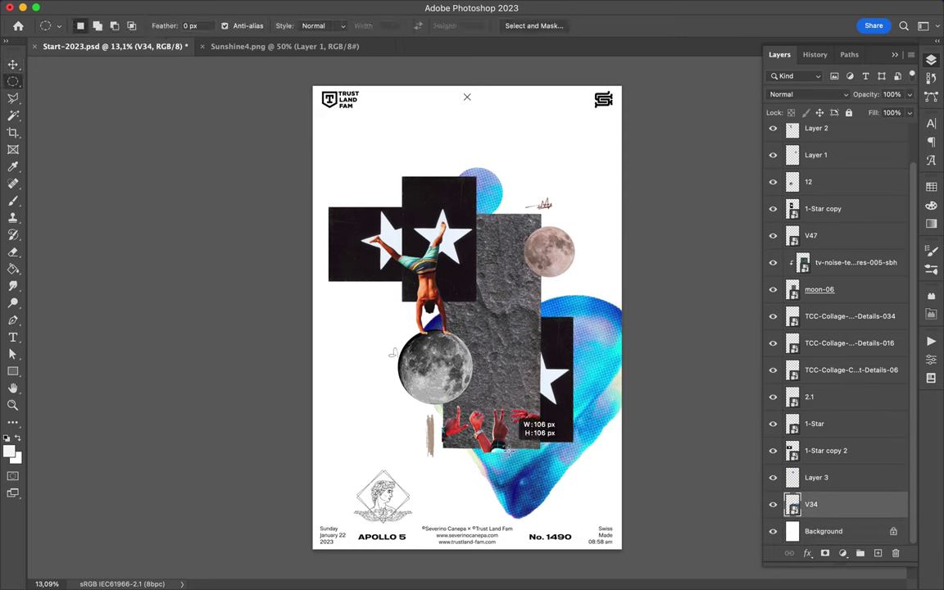
key("ctrl+shift+alt+n")
key("v")
left_click_drag(816, 504, 828, 250)
Copy a medium circle from the V34 heart to a new layer and place it at the vertical star card's lower corner
left_click(578, 353, "super")
key("m")
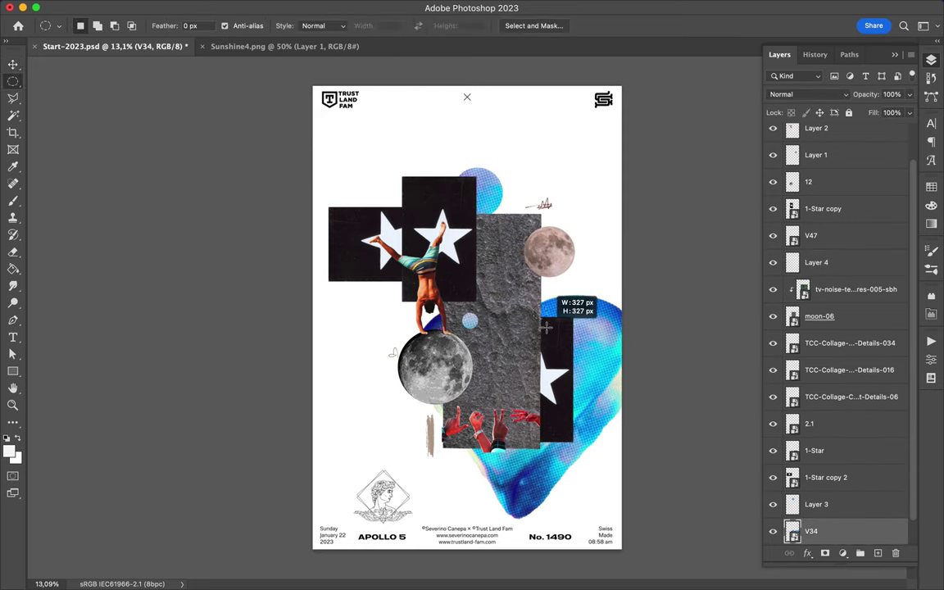
mouse_move(529, 319)
left_mouse_down()
mouse_move(565, 354)
mouse_move(415, 386)
mouse_move(383, 361)
mouse_move(400, 307)
left_mouse_up()
key("ctrl+j")
key("v")
Copy a larger circle from the V34 heart to a new layer and place it behind the halftone circle above the vertical star card
left_click(484, 200)
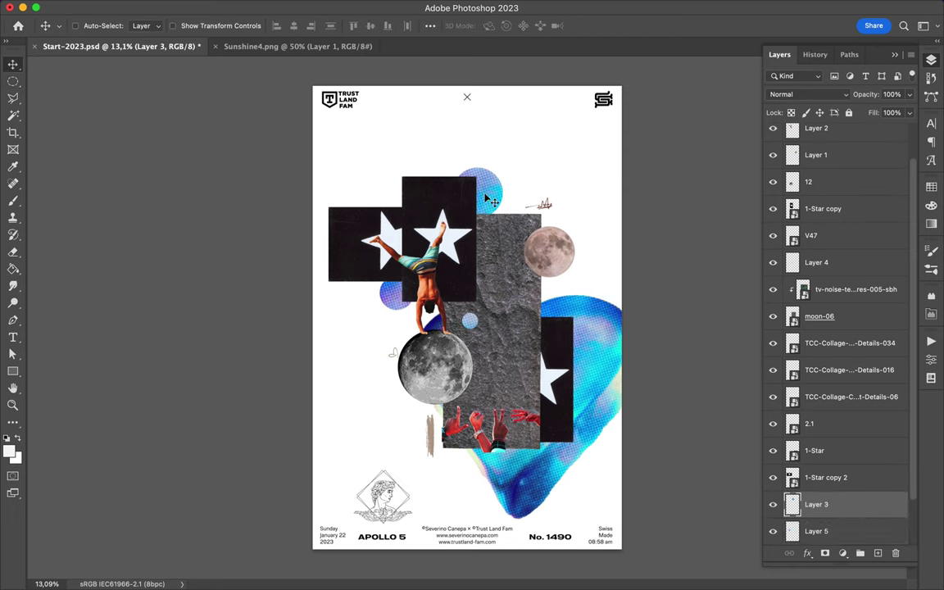
key("m")
left_click_drag(594, 379, 524, 459)
key("ctrl+j")
key("v")
left_click_drag(562, 422, 398, 213)
left_click(495, 209, "shift+super")
Merge the TV noise with the moon texture, copy a small circle from it and place it where the two star cards meet
left_click(518, 344, "super")
key("super+e")
key("m")
key("ctrl+j")
key("v")
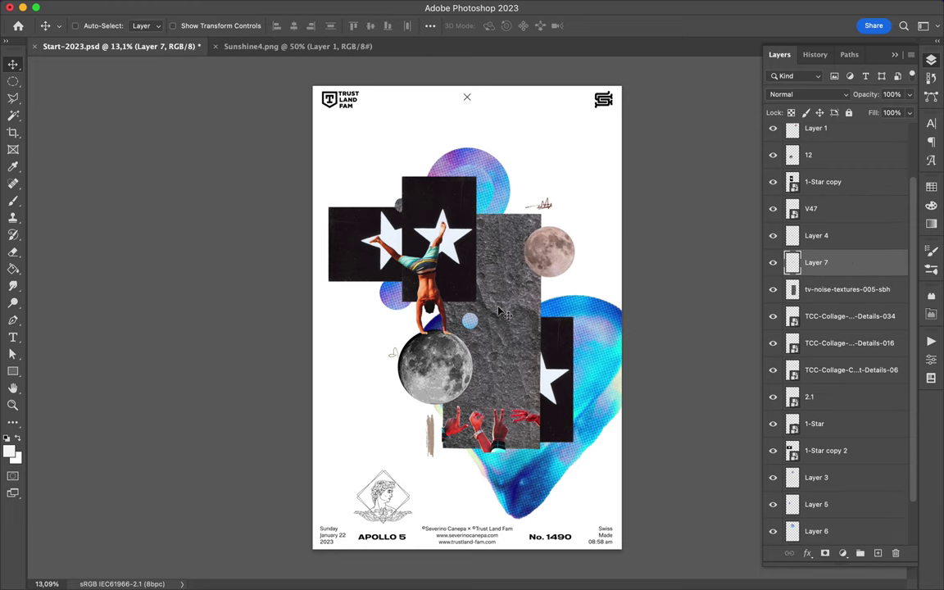
Show the rulers, shrink the statue emblem and place it just above the APOLLO 5 text
left_click(384, 496, "super")
key("super+r")
left_click_drag(386, 502, 392, 527)
left_click(657, 9)
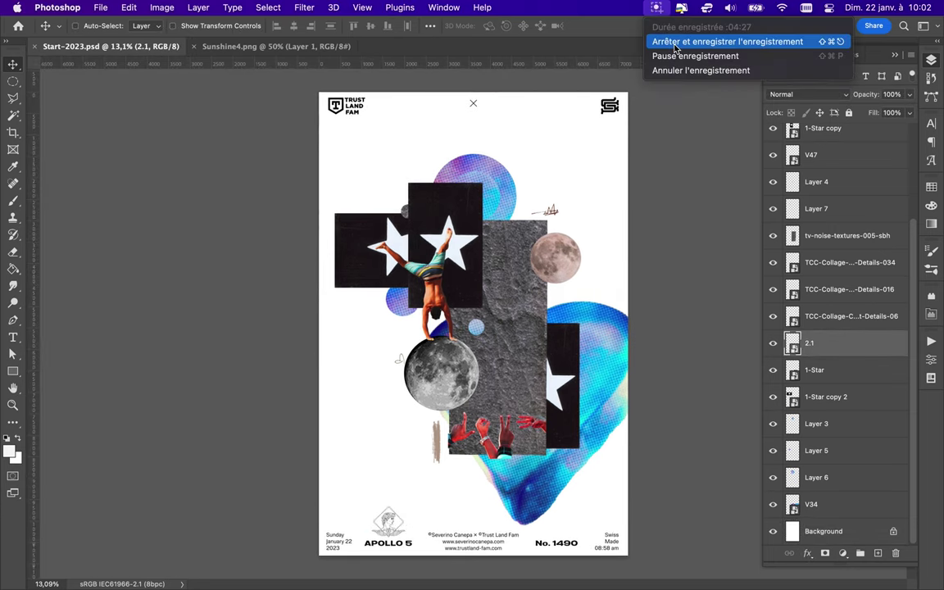